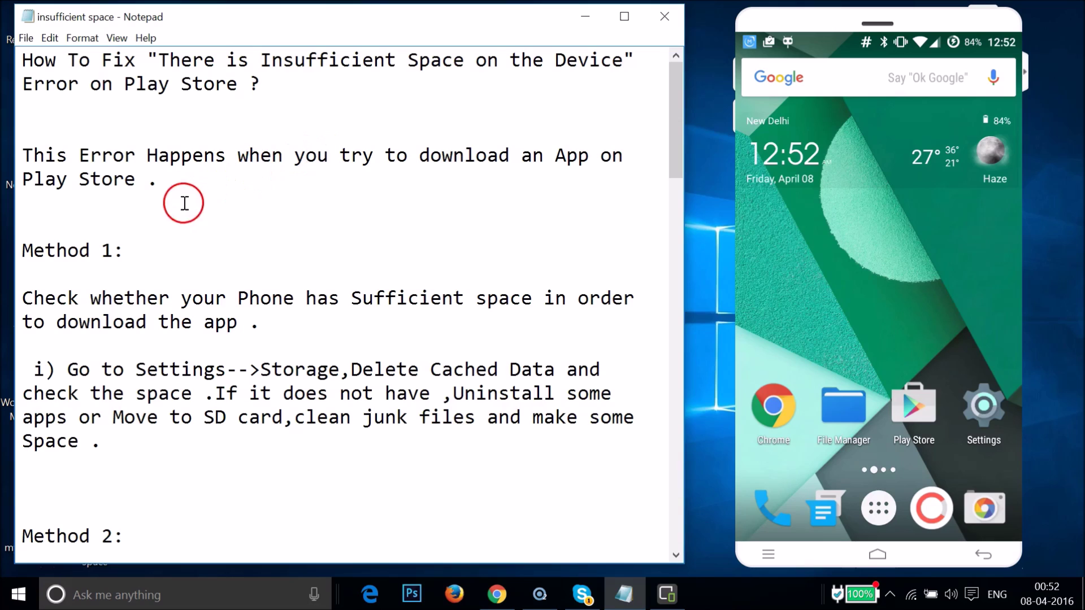
pyautogui.scroll(-20, 222, 226)
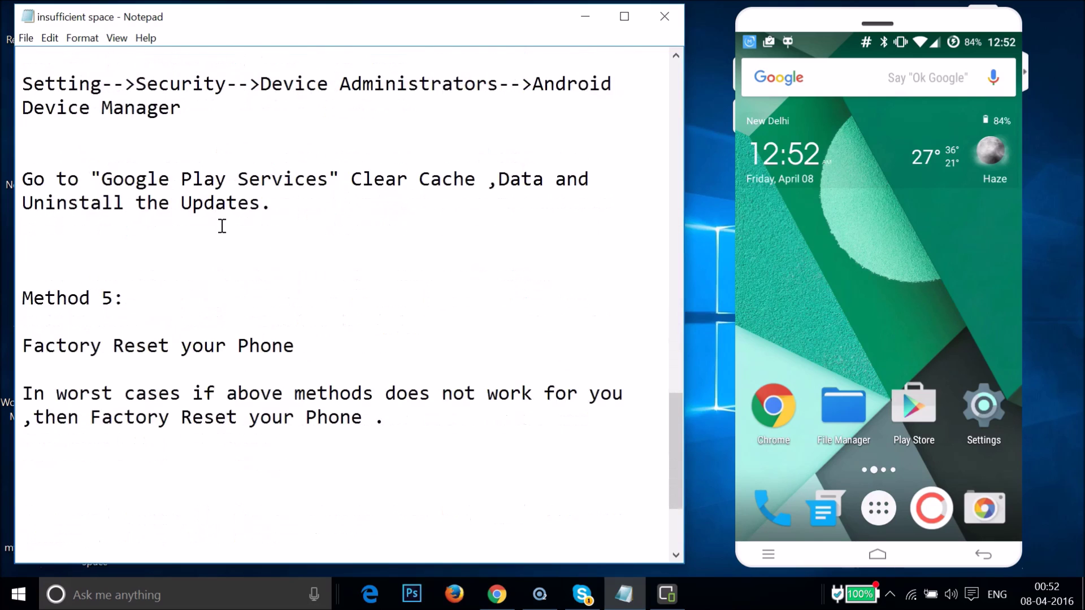
pyautogui.scroll(20, 222, 226)
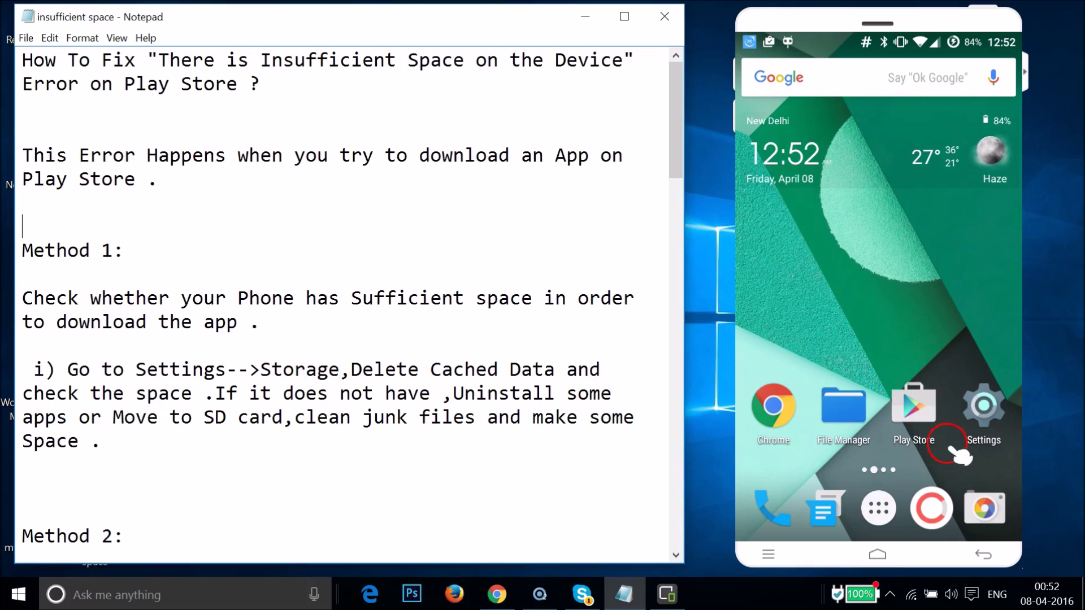
# - Open the Storage page in the phone's system settings
pyautogui.click(990, 412)
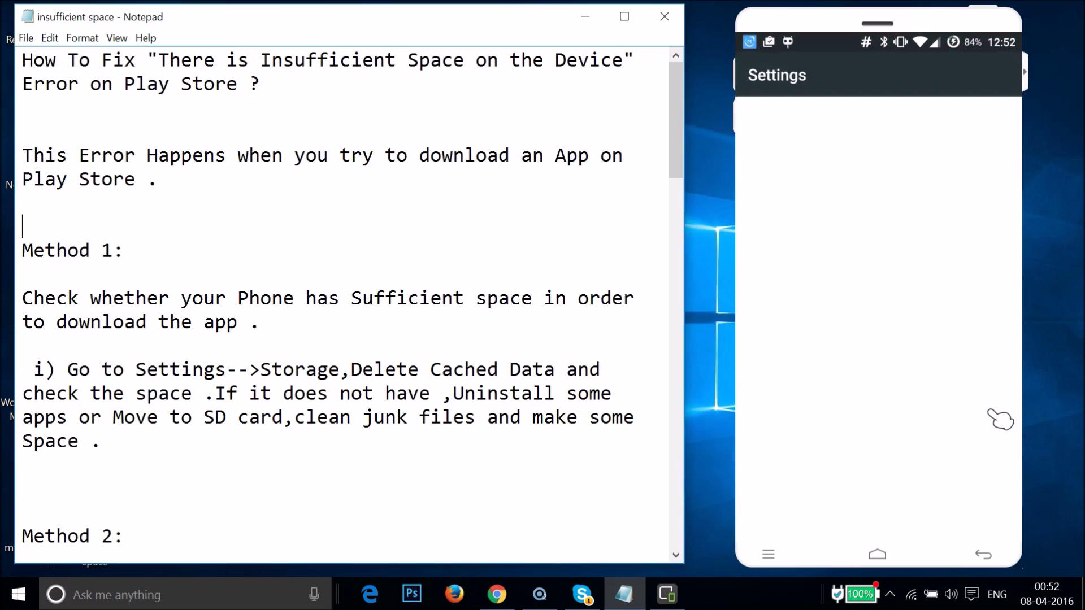
pyautogui.scroll(-5, 926, 427)
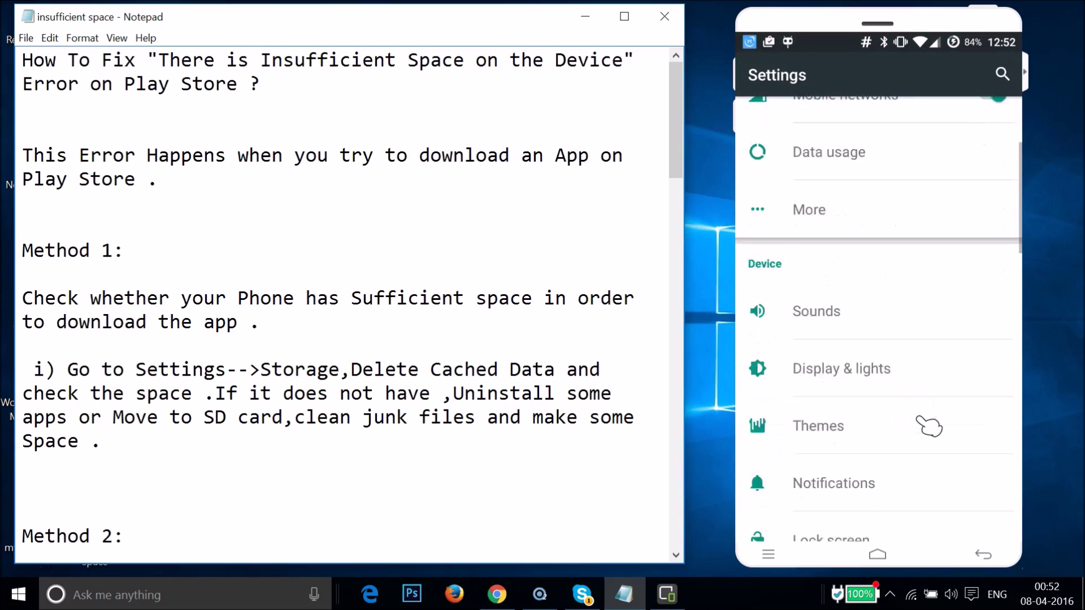
pyautogui.scroll(-5, 929, 426)
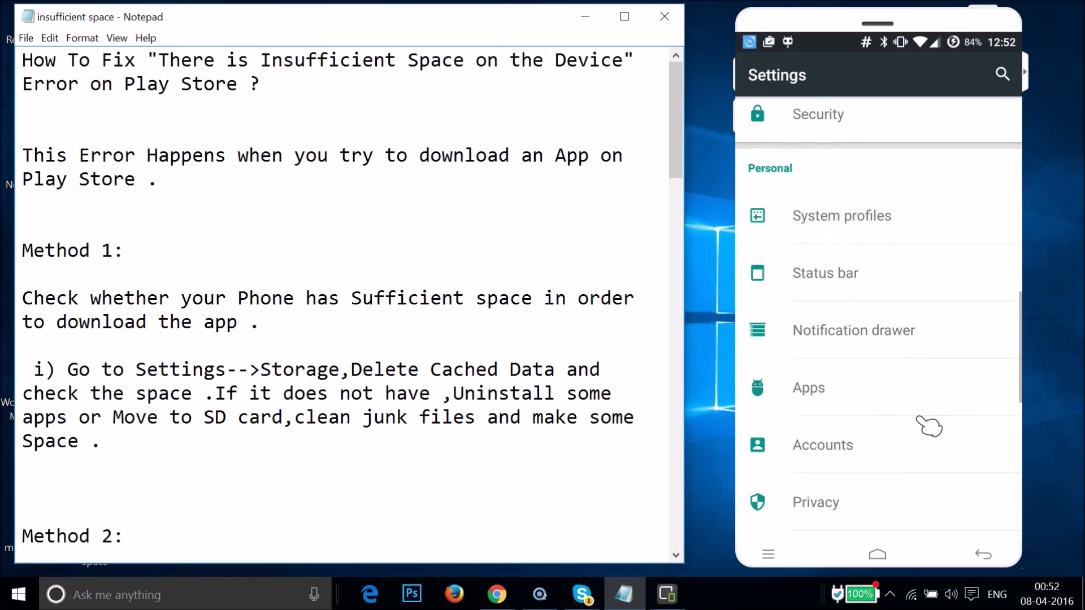
pyautogui.scroll(-1, 928, 426)
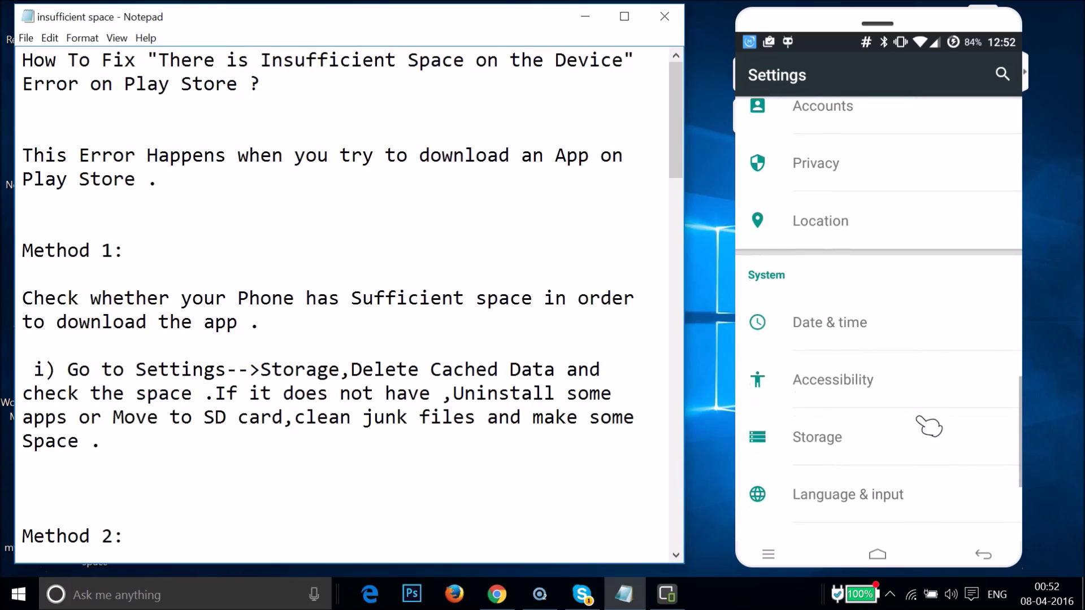
pyautogui.click(800, 444)
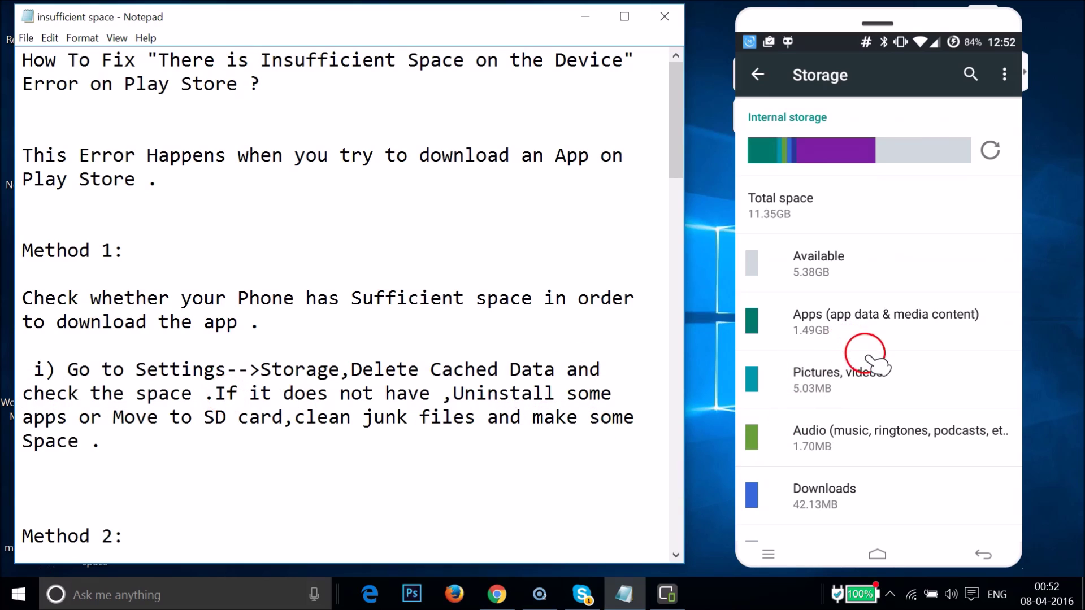
# - Clear the cached data for all apps from the internal storage and return to the phone's home screen
pyautogui.scroll(-5, 883, 449)
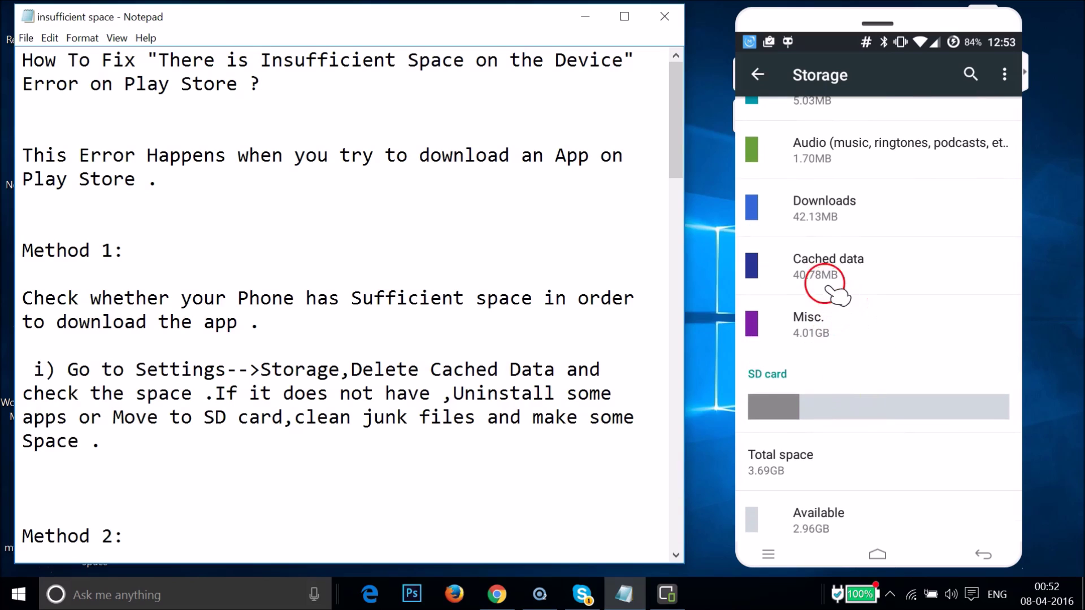
pyautogui.click(897, 277)
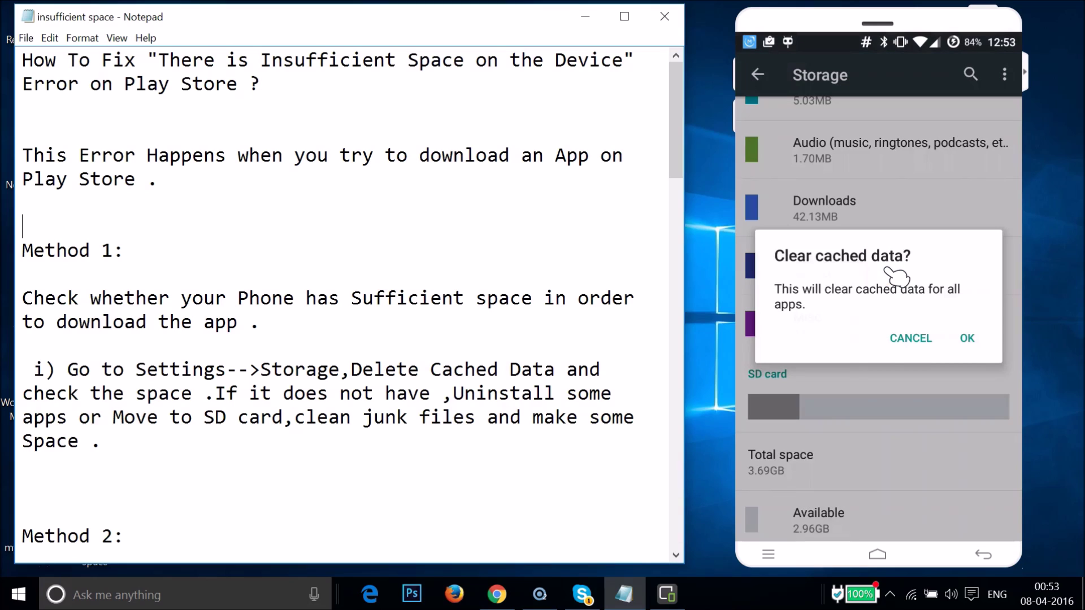
pyautogui.click(966, 338)
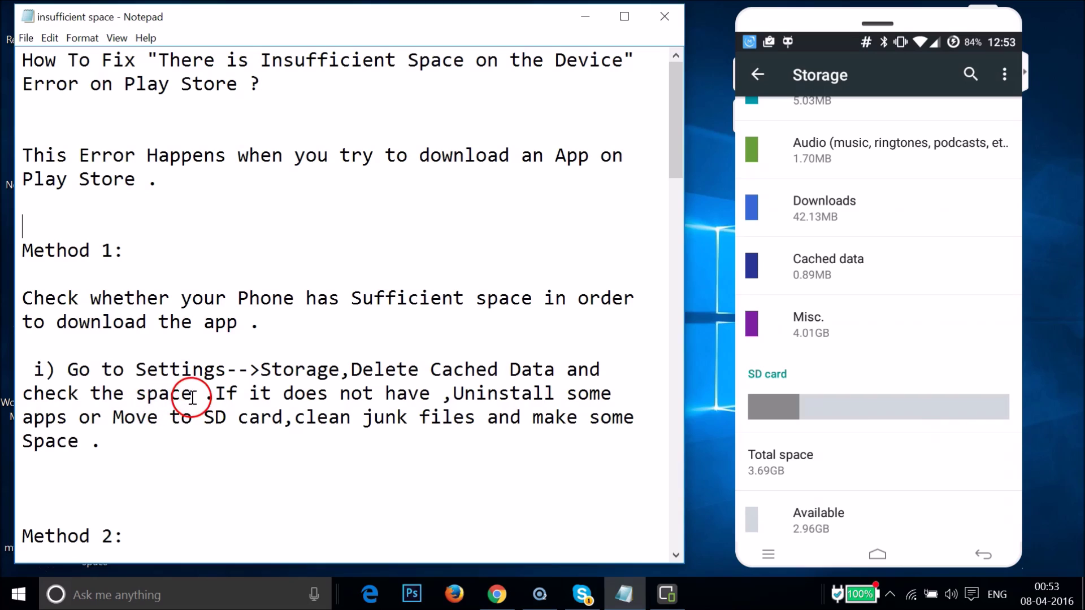
pyautogui.scroll(5, 874, 319)
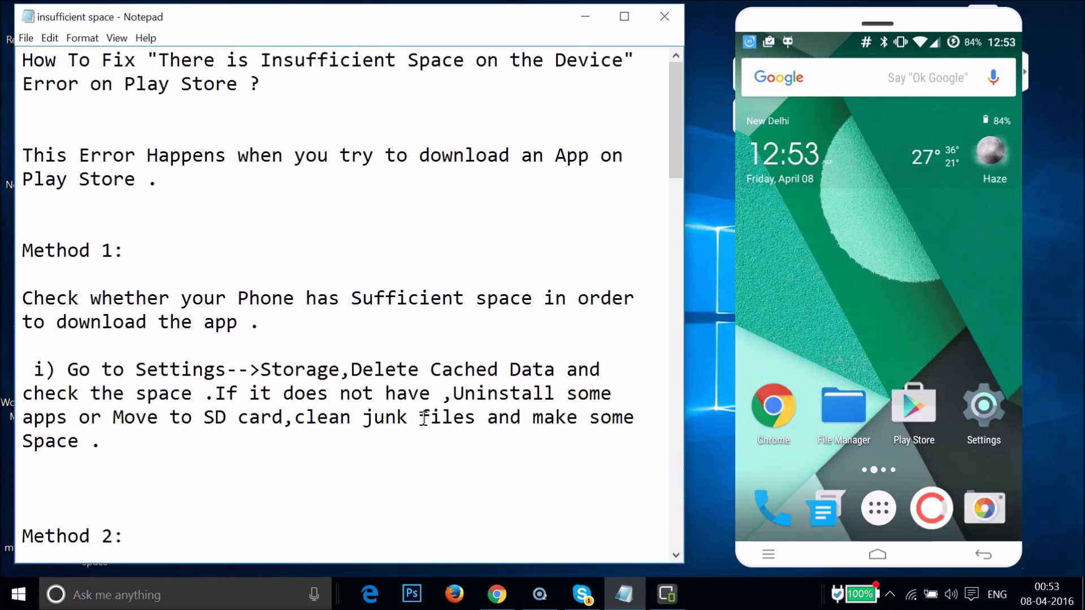
# - Open The Cleaner on the phone, analyze the memory, and clean all the checked apps and services
pyautogui.click(935, 511)
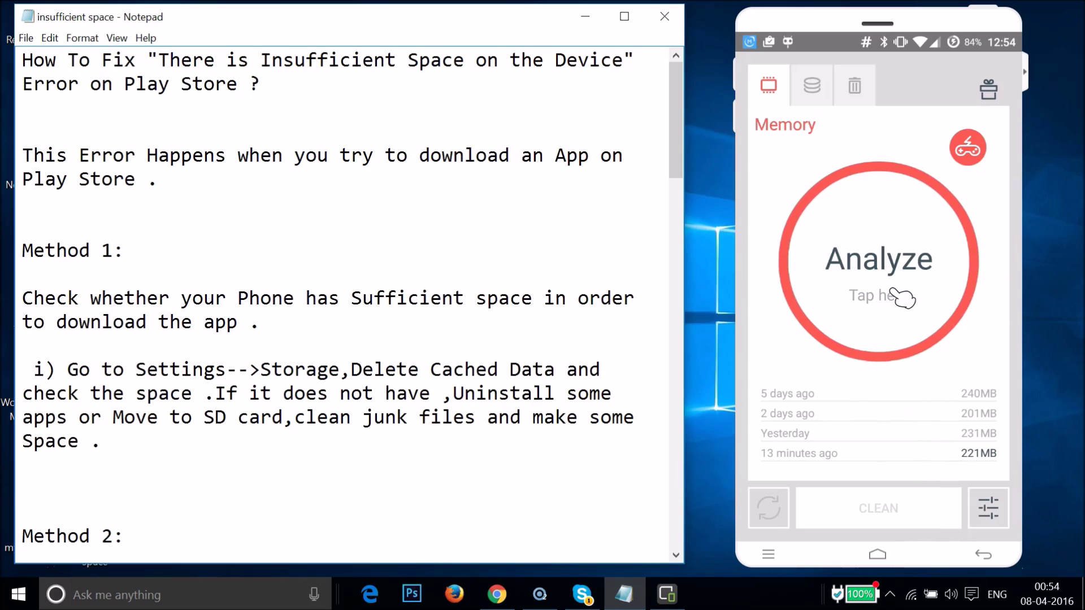
pyautogui.click(898, 297)
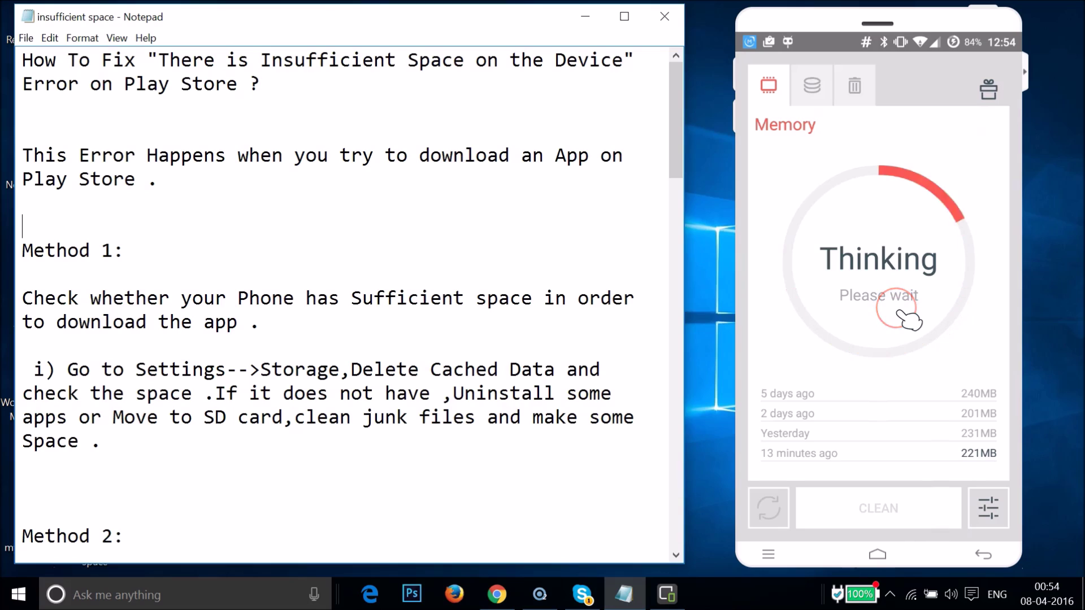
pyautogui.click(881, 348)
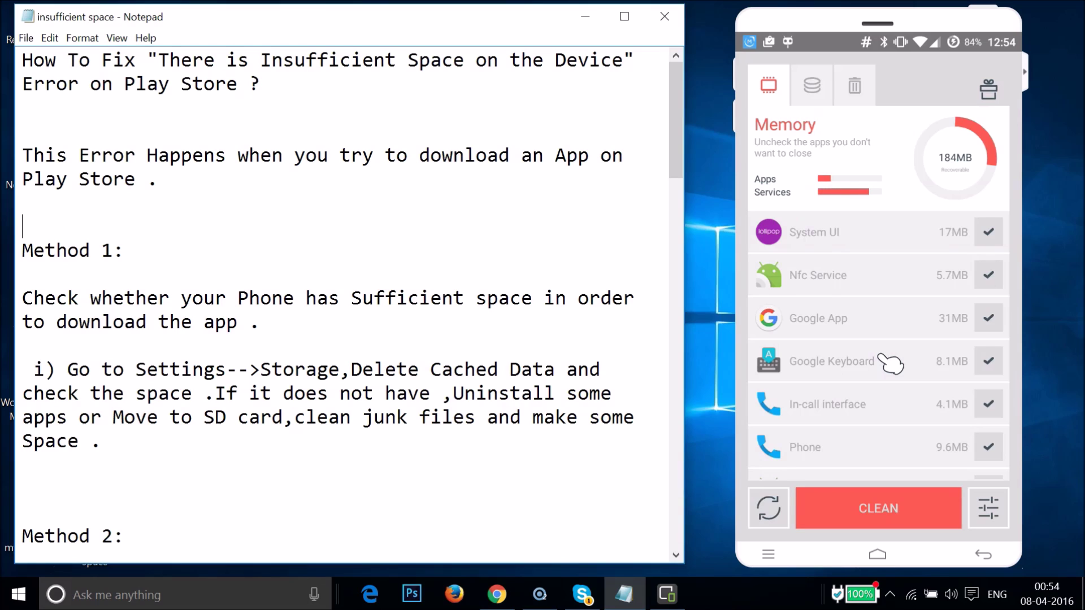
pyautogui.scroll(-5, 890, 365)
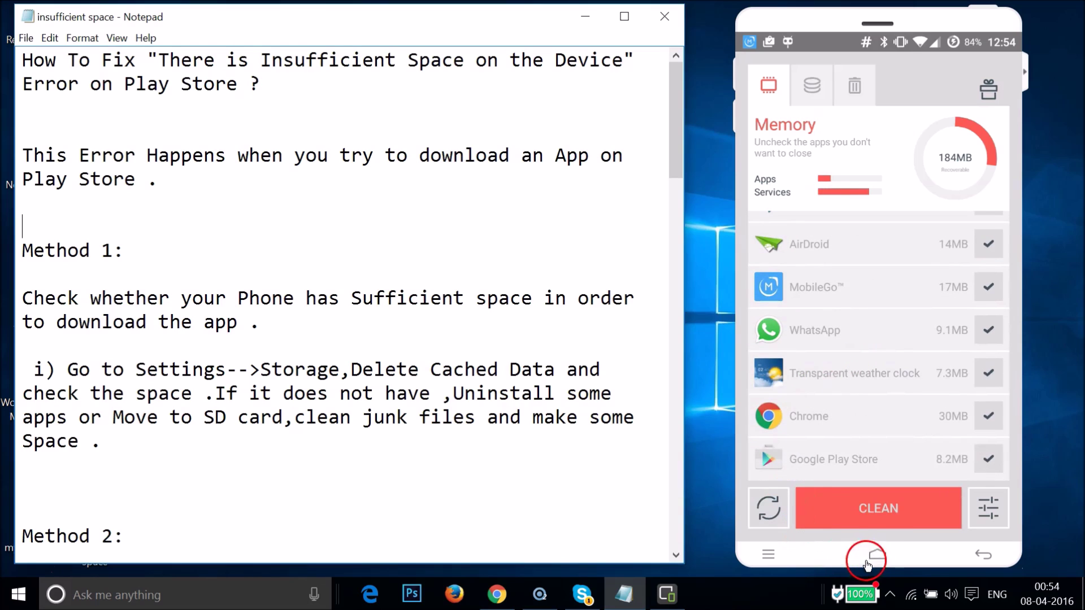
pyautogui.click(887, 507)
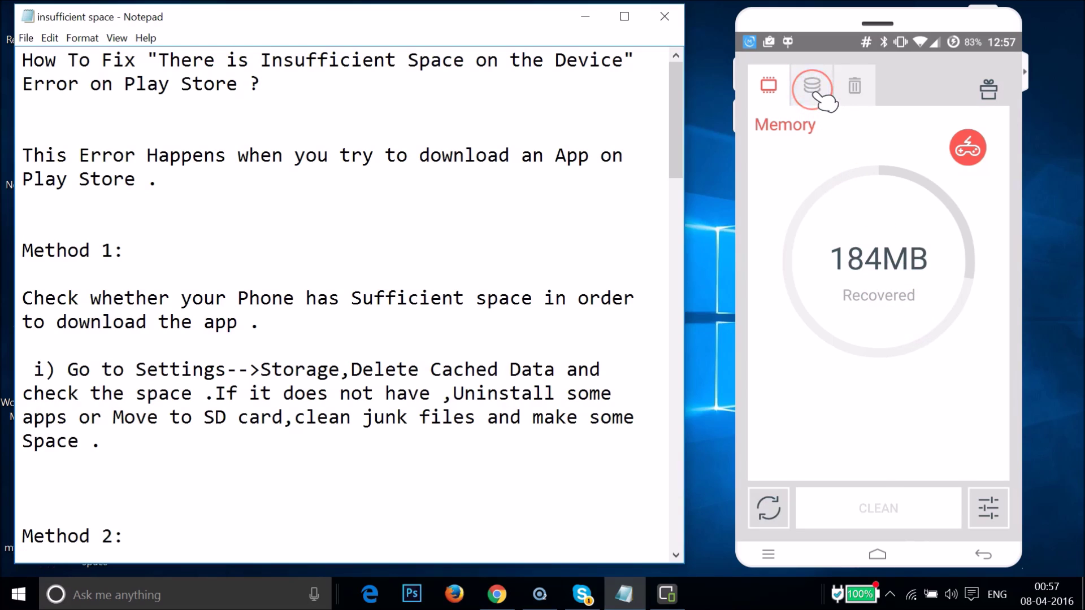
# - Rescan the storage in The Cleaner and mark the Downloads files, including the APKs, for deletion
pyautogui.click(815, 94)
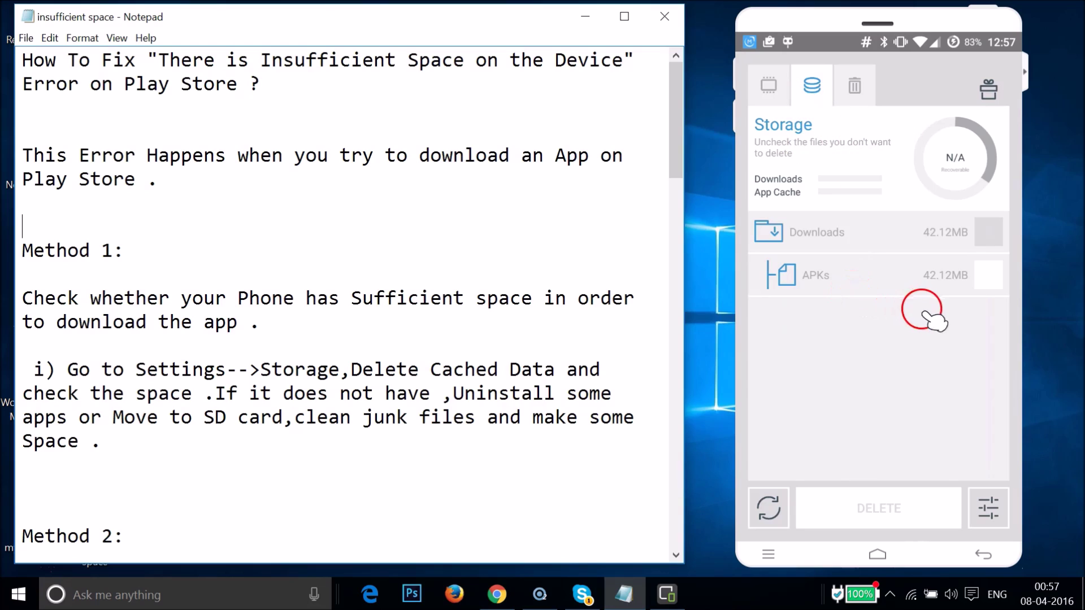
pyautogui.click(770, 509)
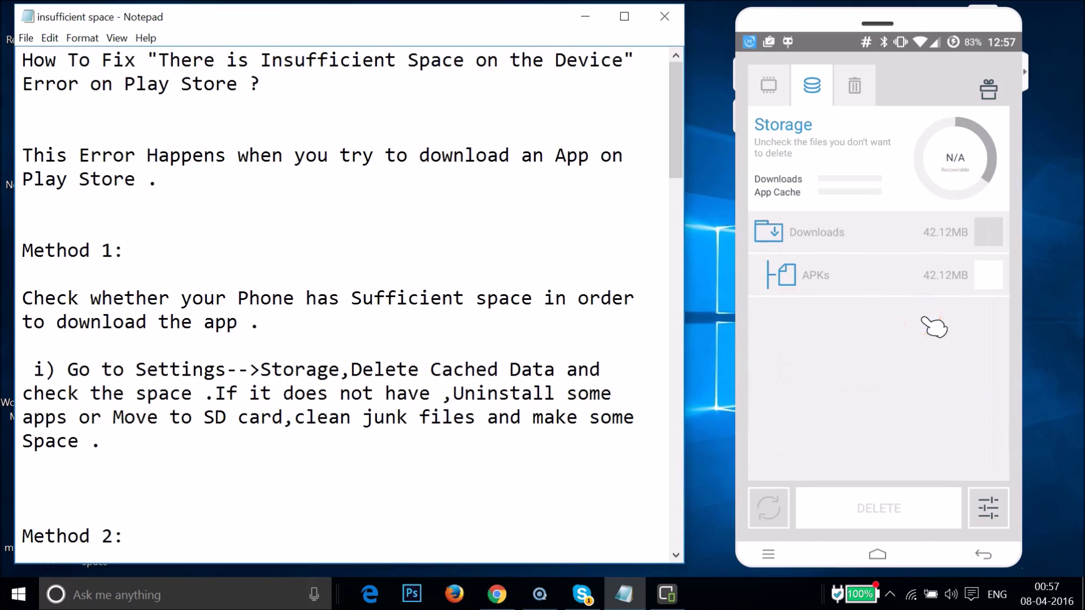
pyautogui.click(989, 232)
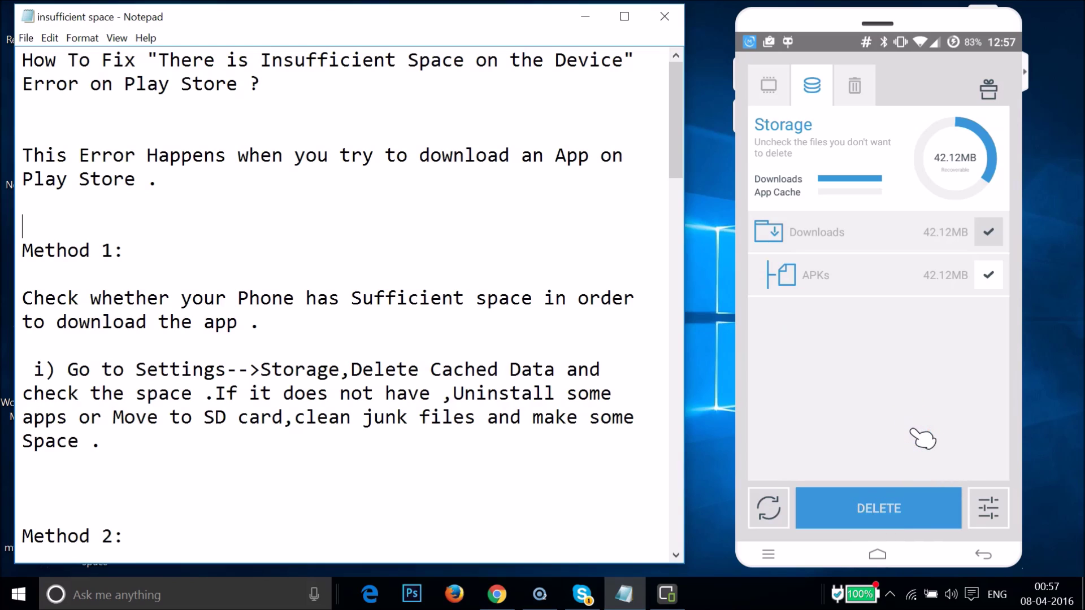
# - Show The Cleaner's list of installed apps sorted by install date and look through it
pyautogui.click(855, 86)
pyautogui.click(891, 275)
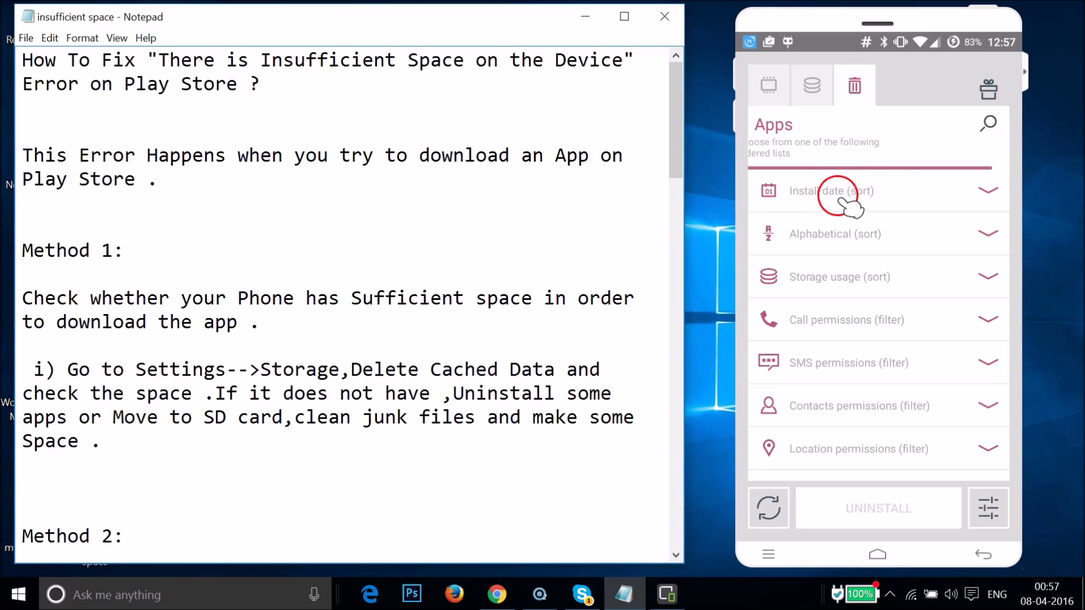
pyautogui.click(862, 194)
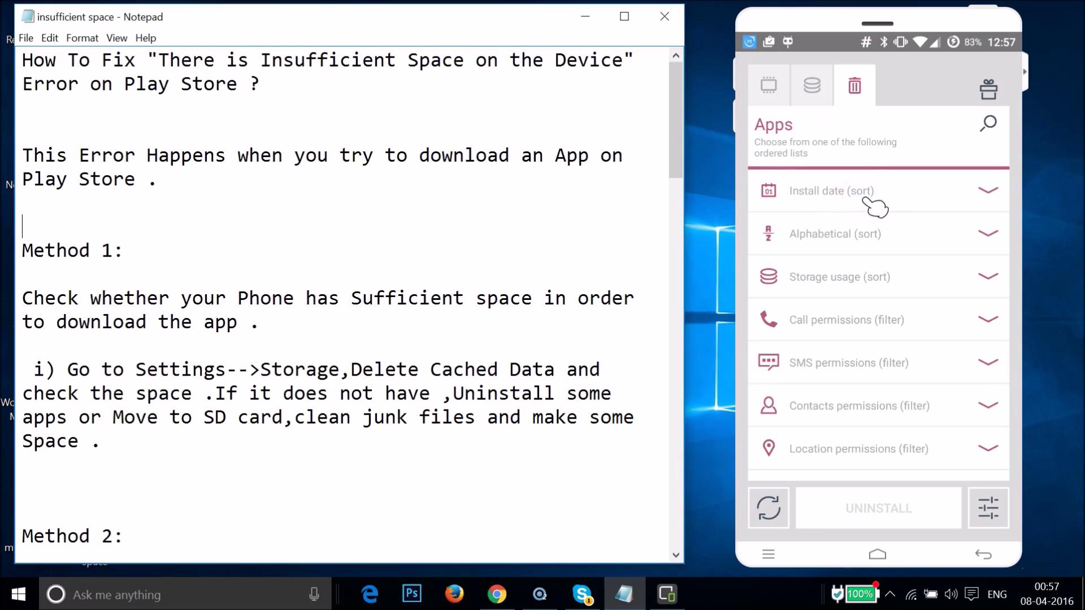
pyautogui.click(874, 208)
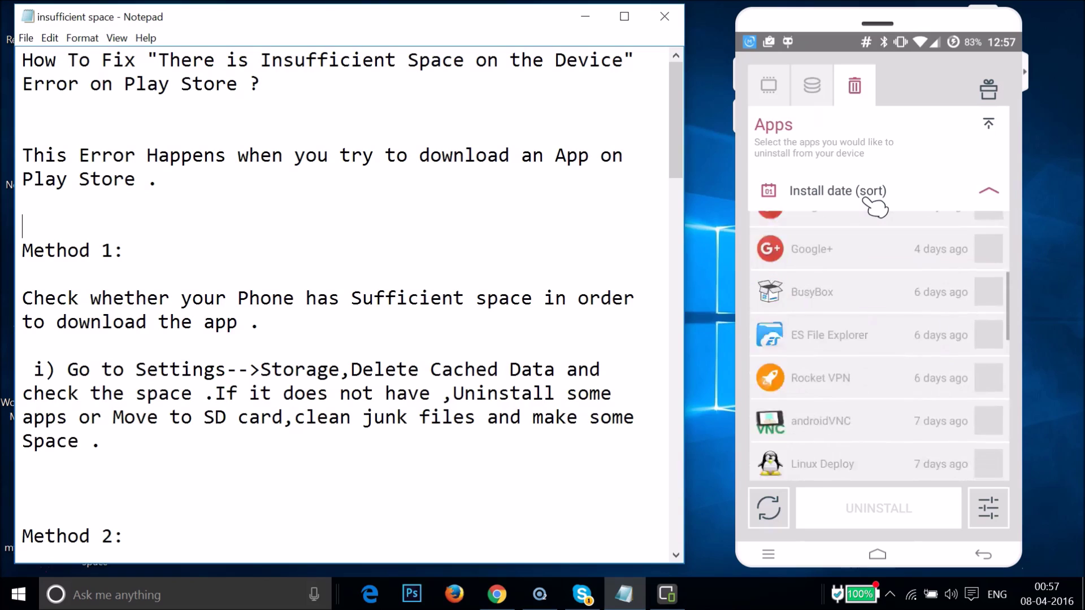
pyautogui.click(873, 324)
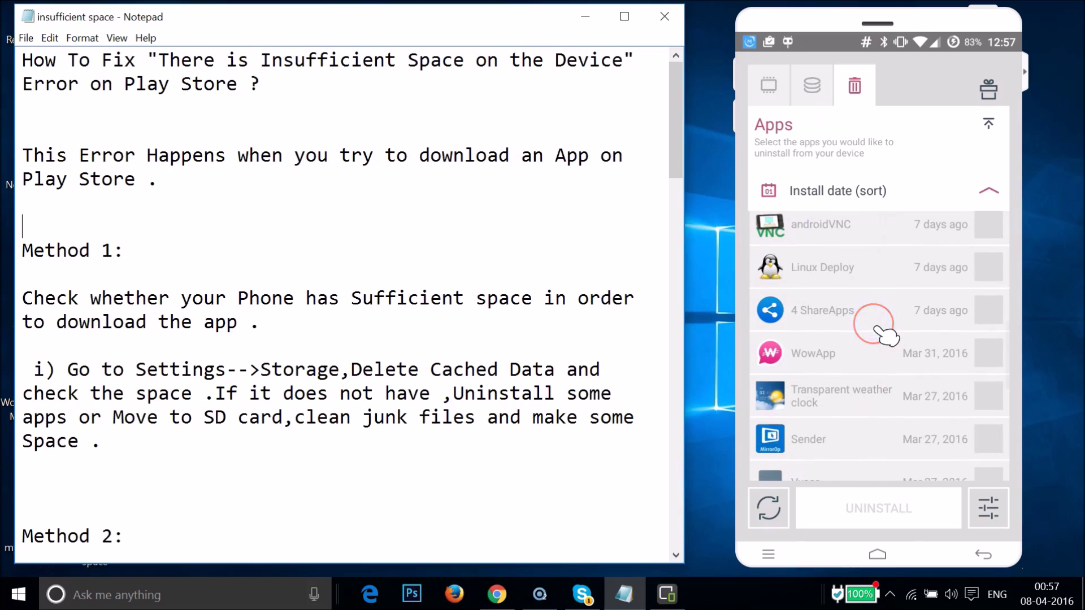
pyautogui.scroll(-5, 884, 335)
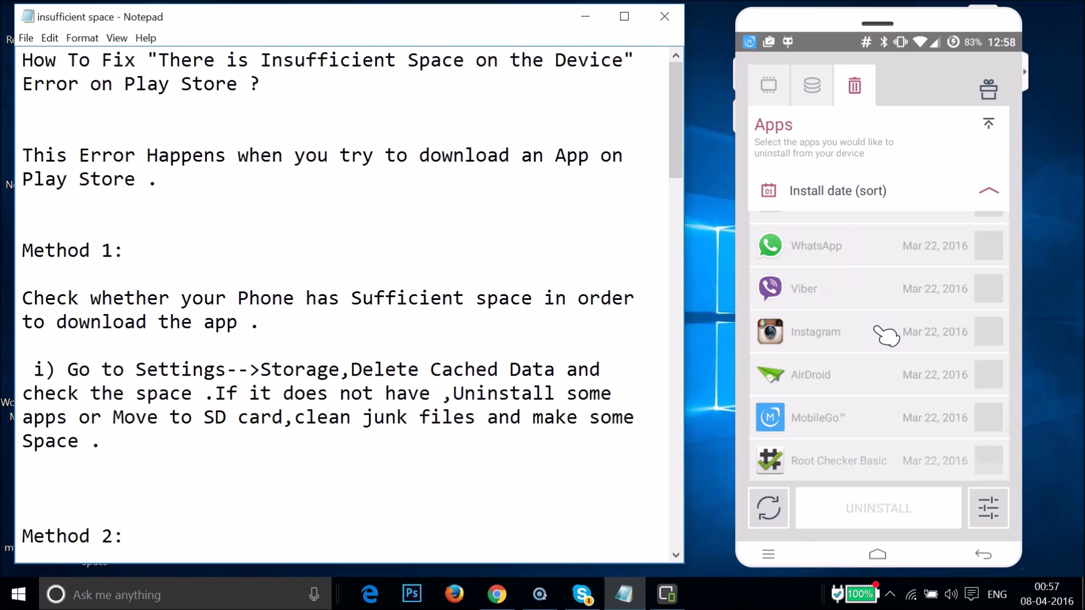
# - Mark Puffin, EasyEyes and Link2SD for uninstalling, and leave the list for the phone's home screen without uninstalling them
pyautogui.scroll(10, 884, 333)
pyautogui.click(974, 278)
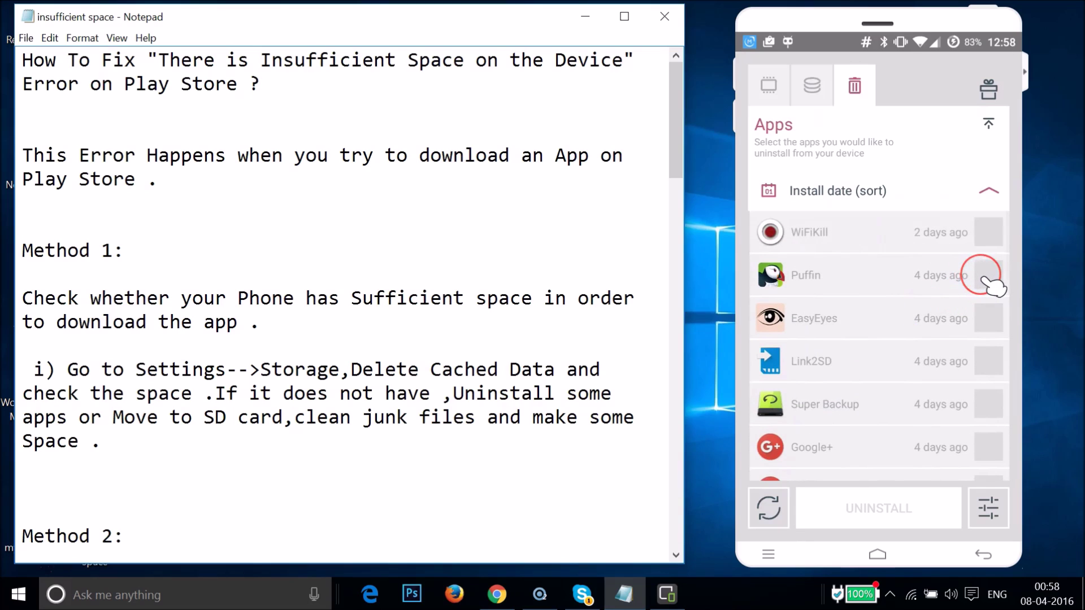
pyautogui.click(986, 313)
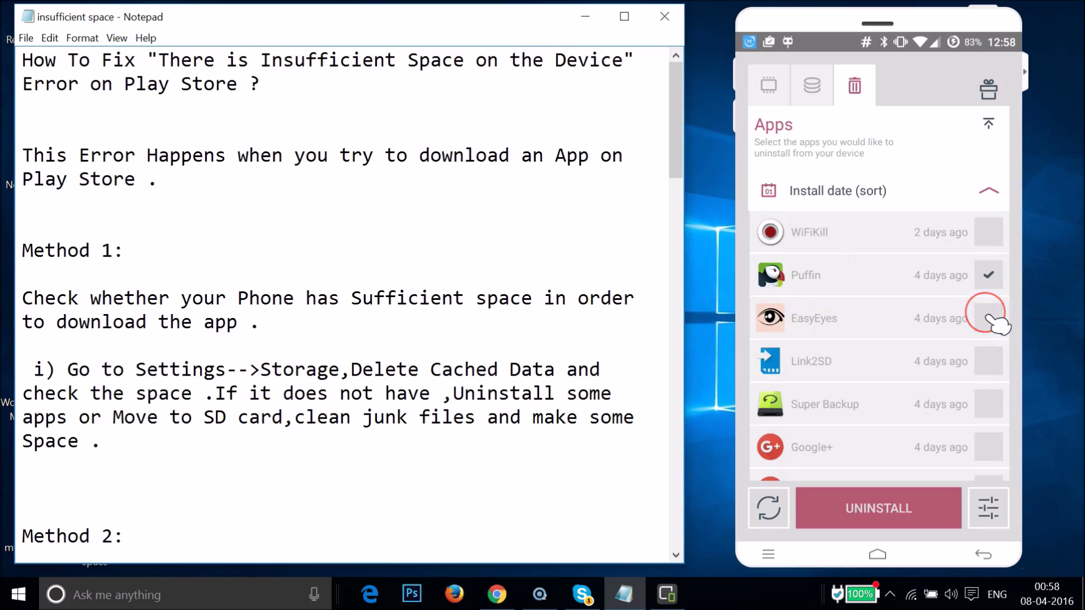
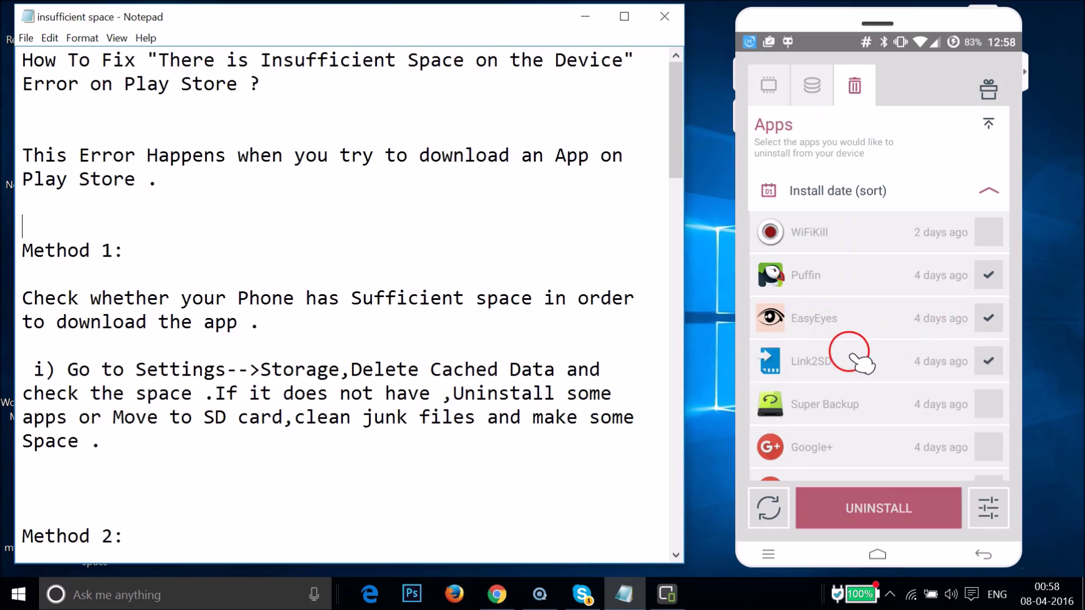
pyautogui.scroll(2, 862, 364)
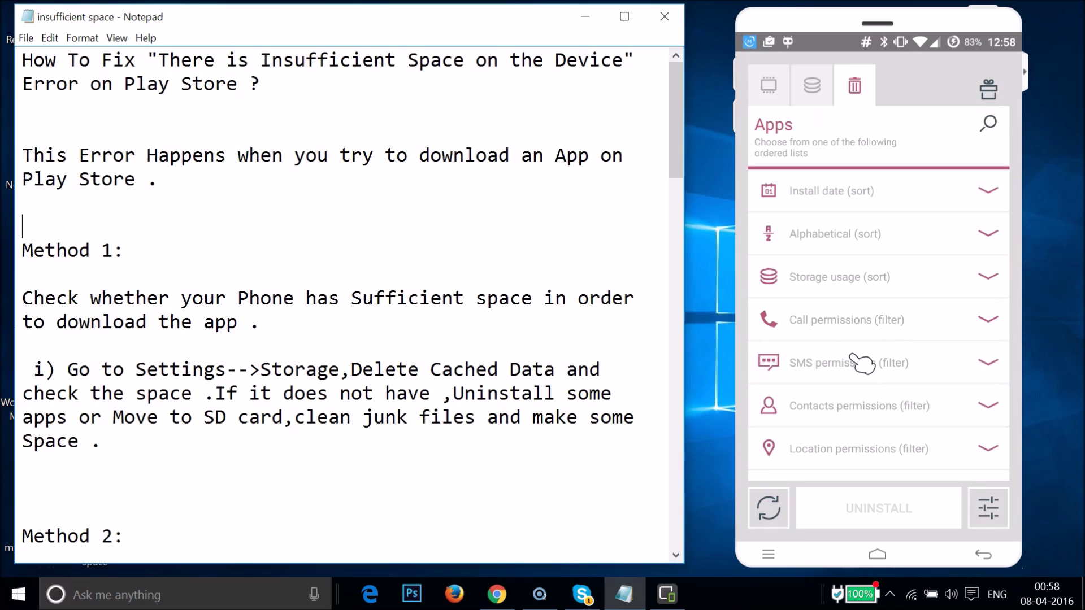
pyautogui.rightClick(861, 363)
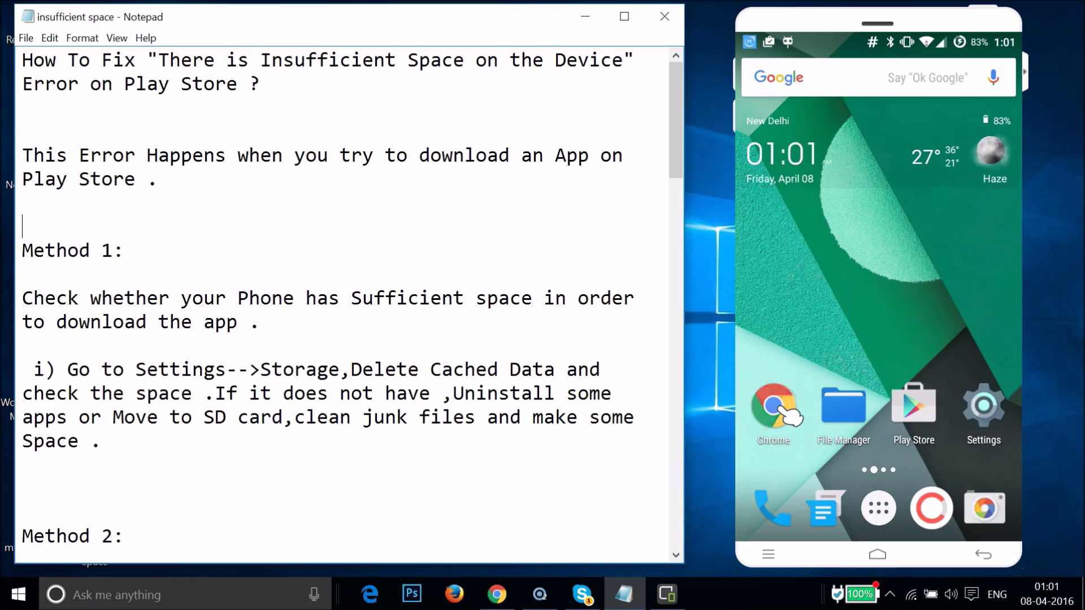
# - Switch to Chrome on the phone and search Google for "thecleaner apk download"
pyautogui.click(808, 376)
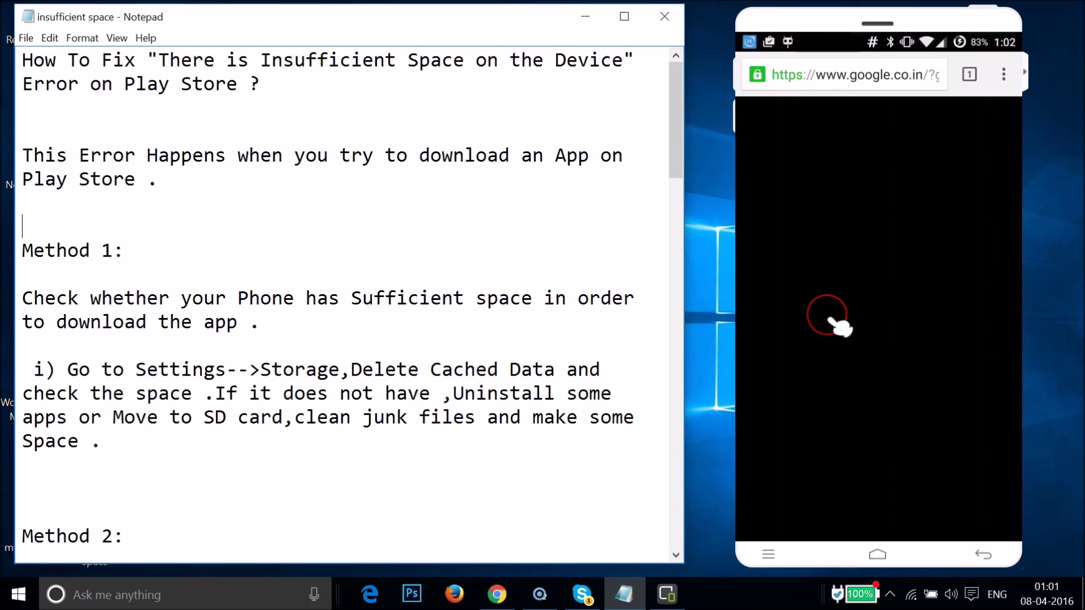
pyautogui.click(812, 273)
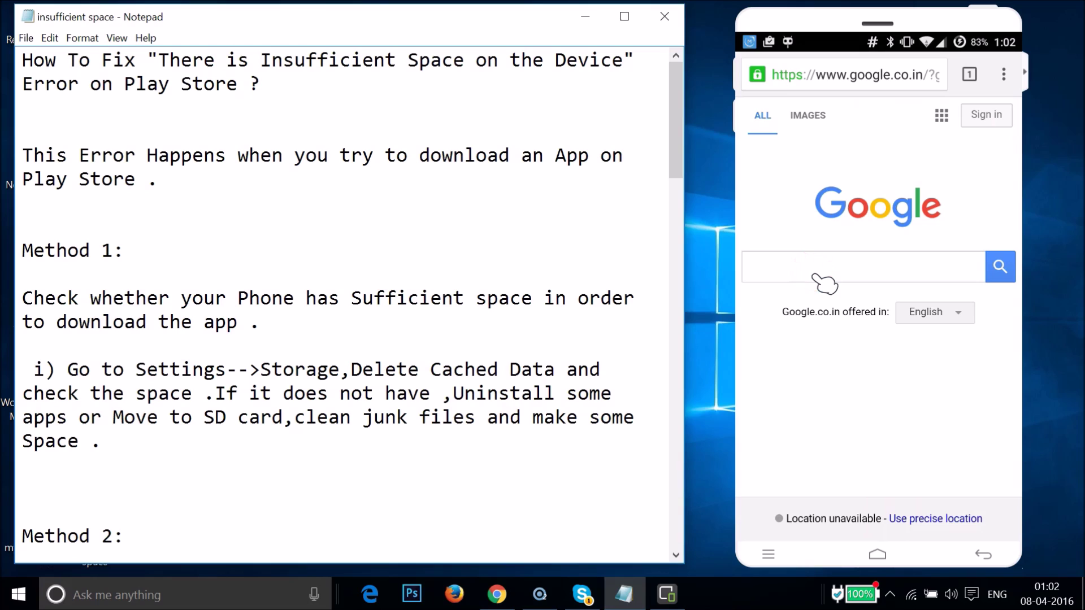
pyautogui.moveTo(859, 199); pyautogui.dragTo(888, 163)
pyautogui.moveTo(981, 165); pyautogui.dragTo(998, 160)
pyautogui.moveTo(900, 383); pyautogui.dragTo(886, 378)
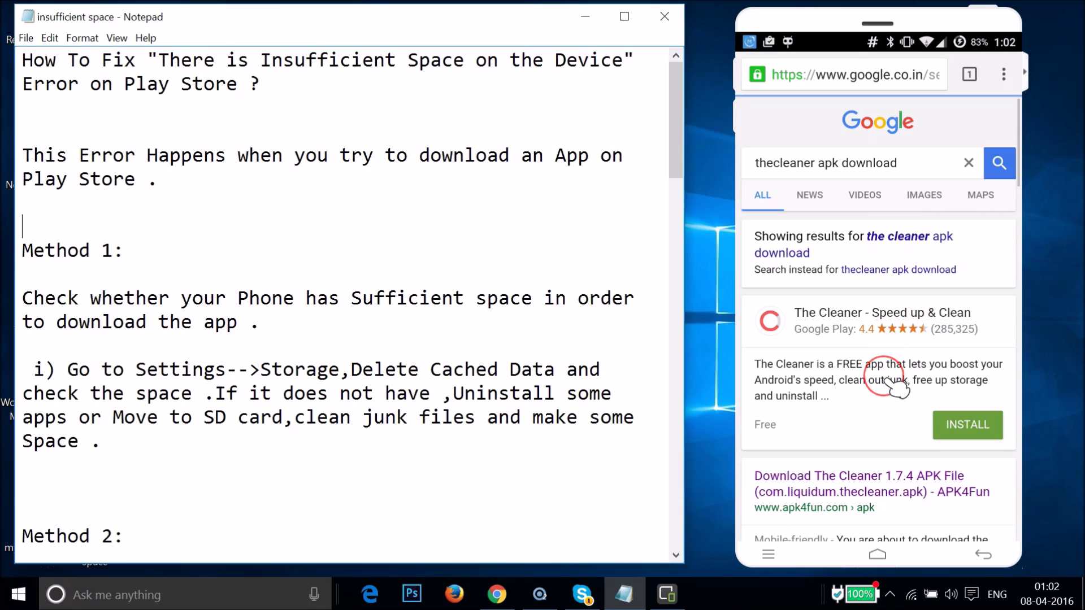
# - Open the APK4Fun result for The Cleaner 1.7.4 APK and go to the app's download section
pyautogui.scroll(-5, 897, 387)
pyautogui.moveTo(823, 272); pyautogui.dragTo(842, 225)
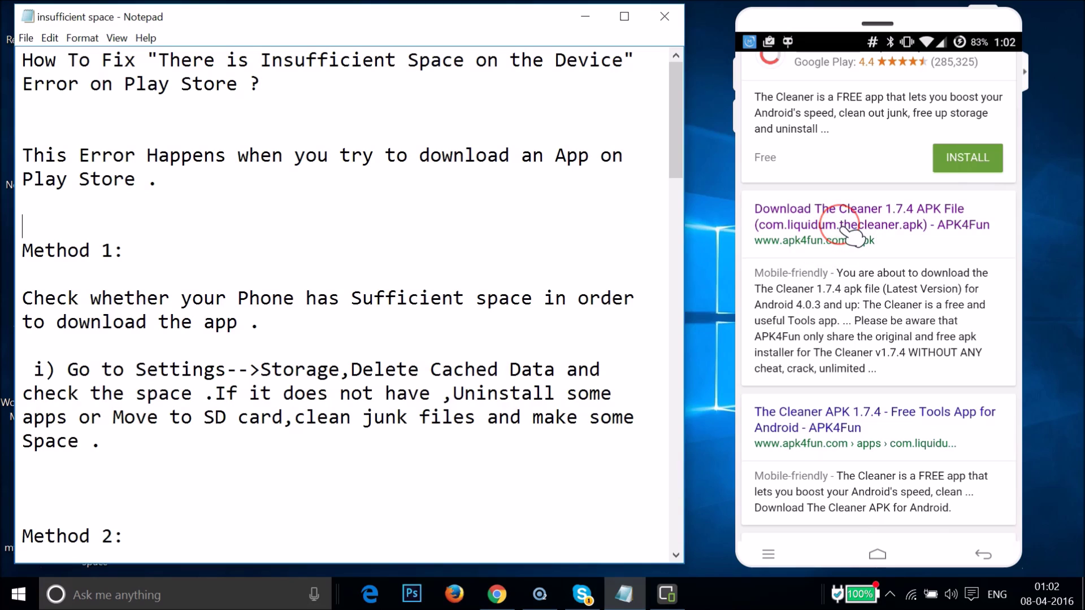
pyautogui.scroll(-2, 842, 226)
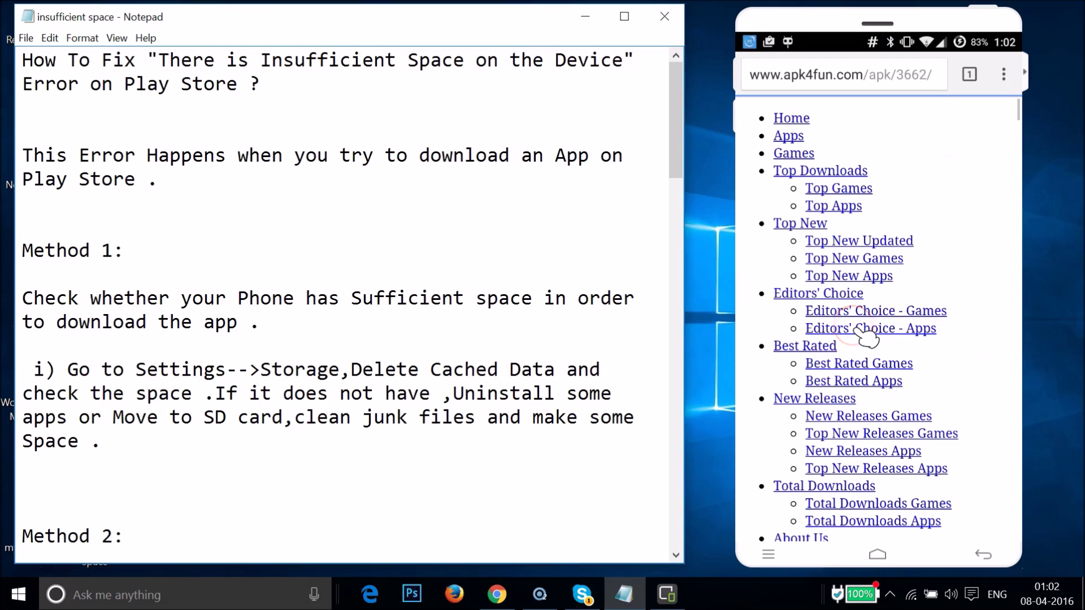
pyautogui.scroll(-10, 868, 337)
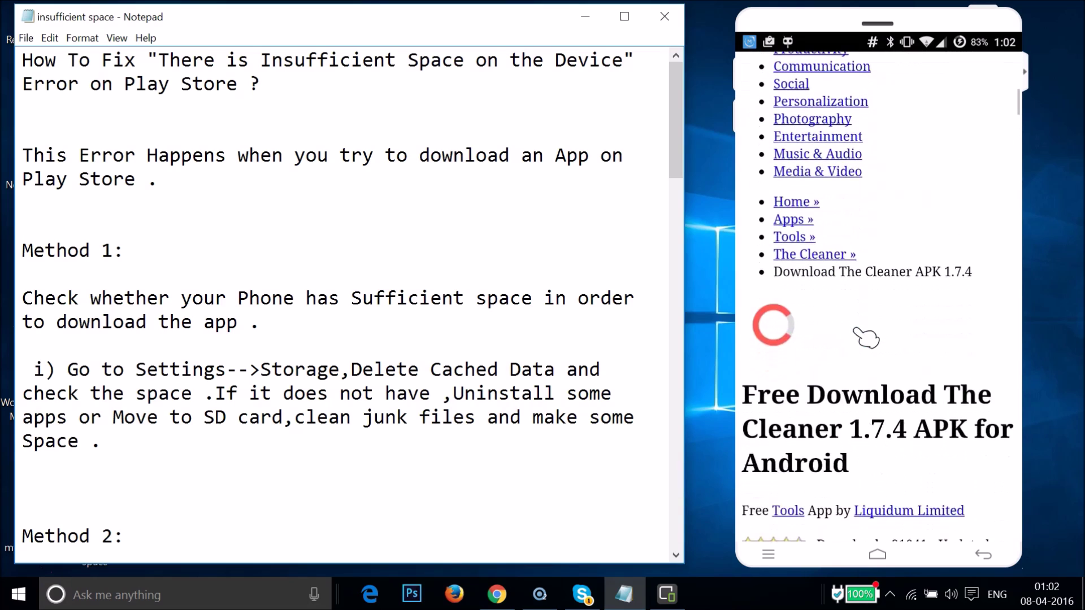
# - Look over the APK4Fun download page for The Cleaner 1.7.4 down to its download link, and return to the phone's home screen
pyautogui.scroll(-3, 868, 338)
pyautogui.moveTo(803, 302); pyautogui.dragTo(942, 274)
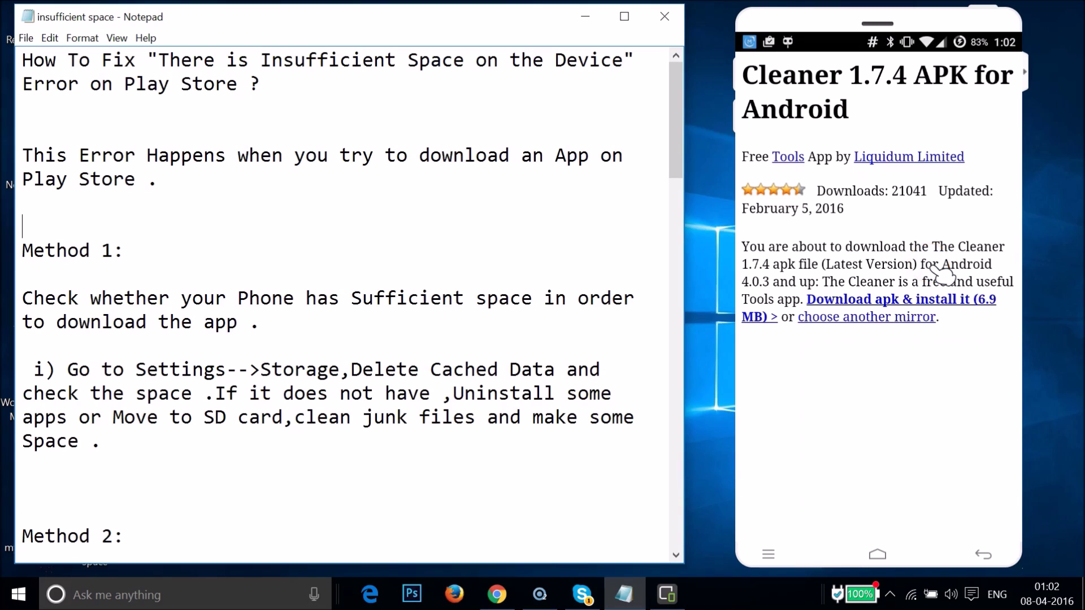
pyautogui.click(907, 261)
pyautogui.click(876, 328)
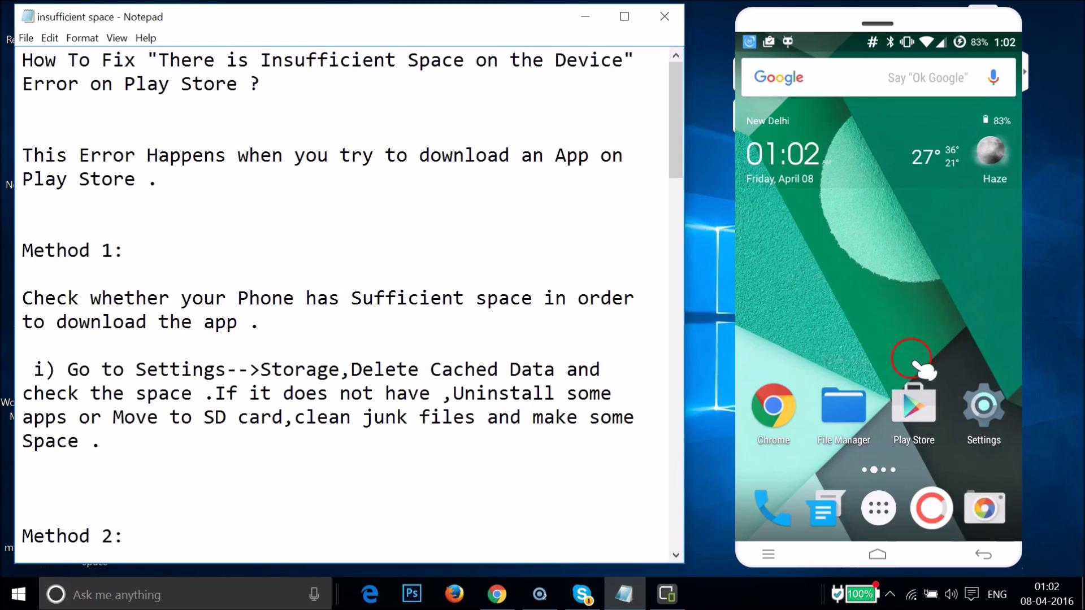
# - Allow installation of apps from unknown sources in the phone's security settings, accept the risk warning, and return to the home screen
pyautogui.click(988, 421)
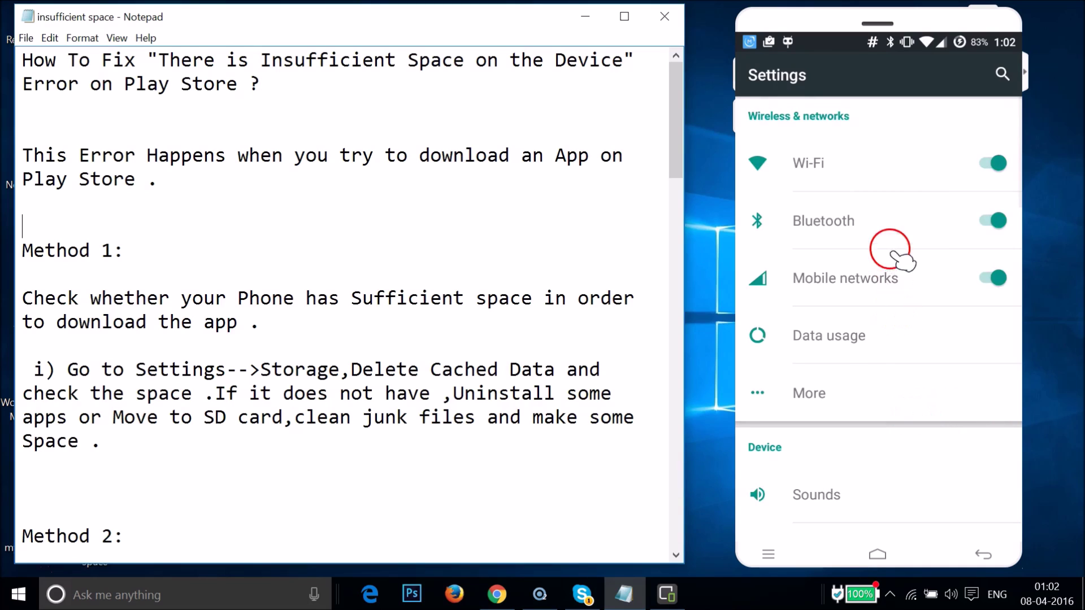
pyautogui.scroll(-10, 899, 399)
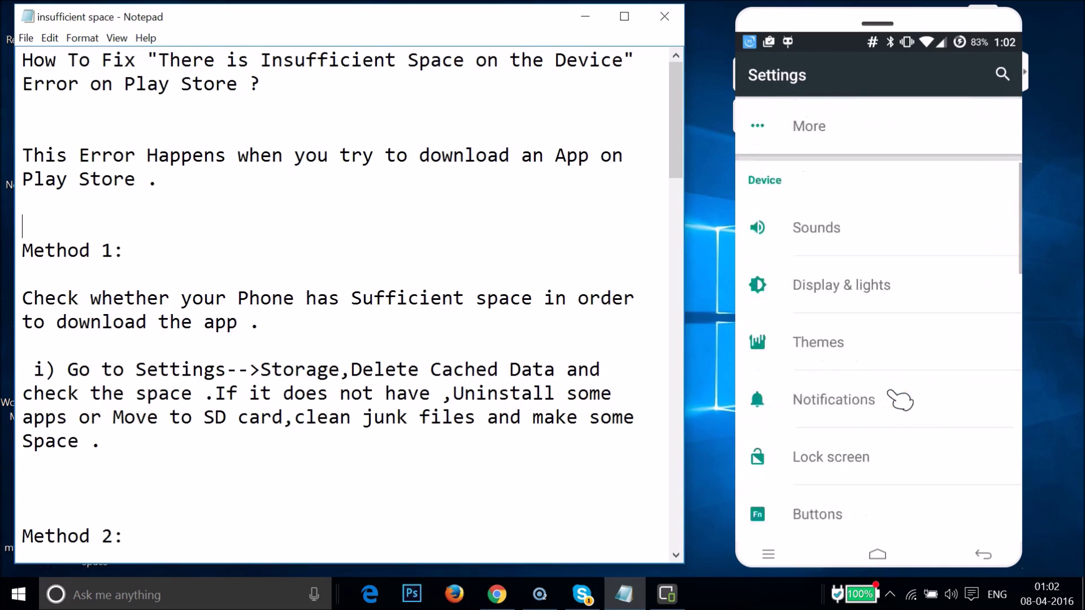
pyautogui.click(824, 277)
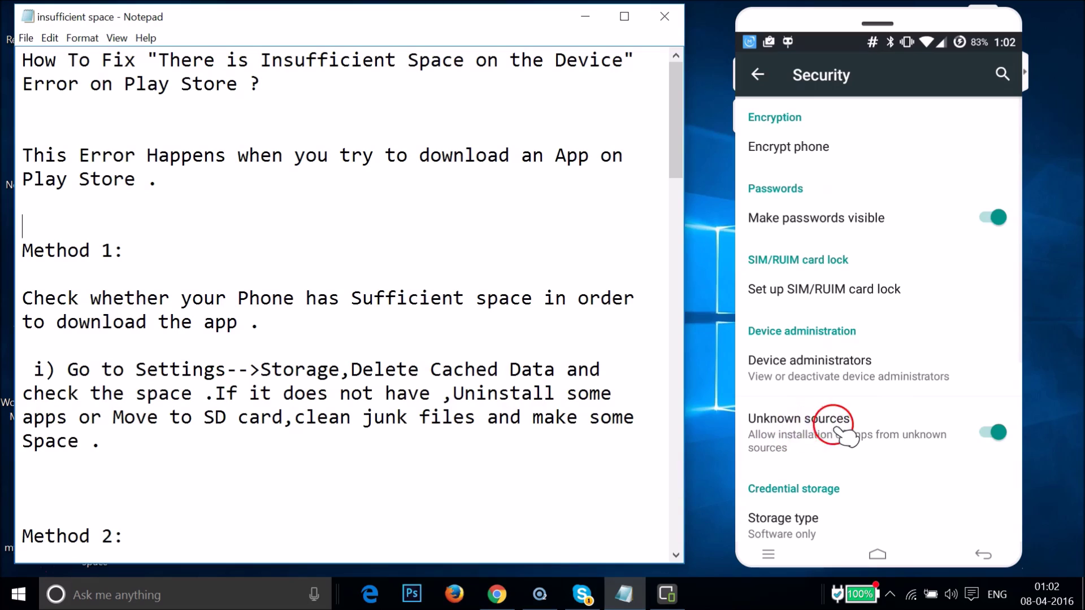
pyautogui.click(926, 434)
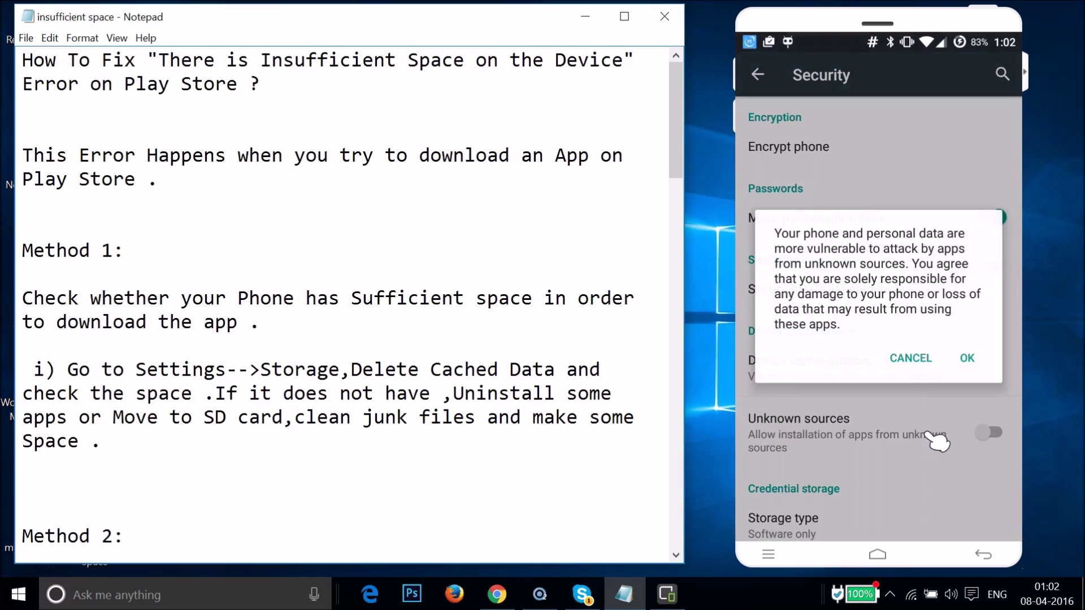
pyautogui.click(967, 360)
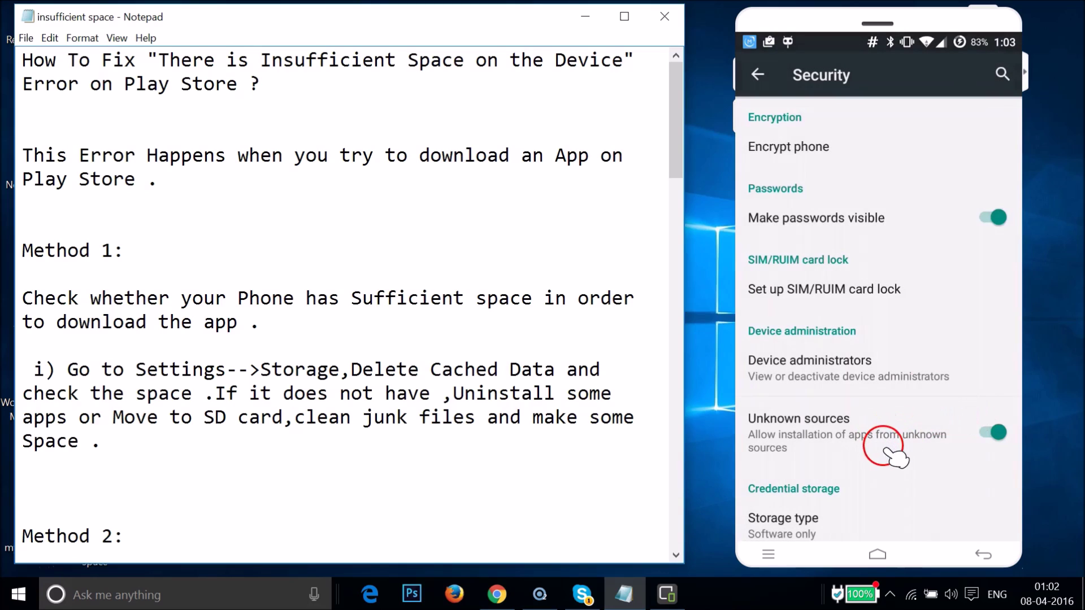
pyautogui.press('Escape')
pyautogui.press('Escape')
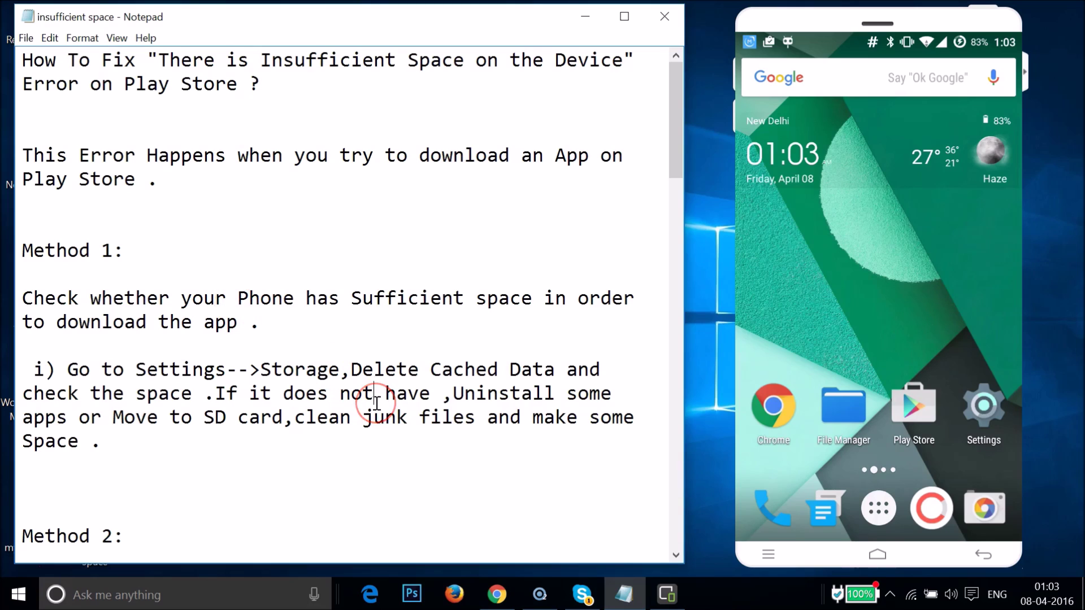
# - Bring the notes to Method 2 and find Google Play Store in the phone's list of all apps
pyautogui.scroll(-3, 377, 403)
pyautogui.scroll(-3, 376, 403)
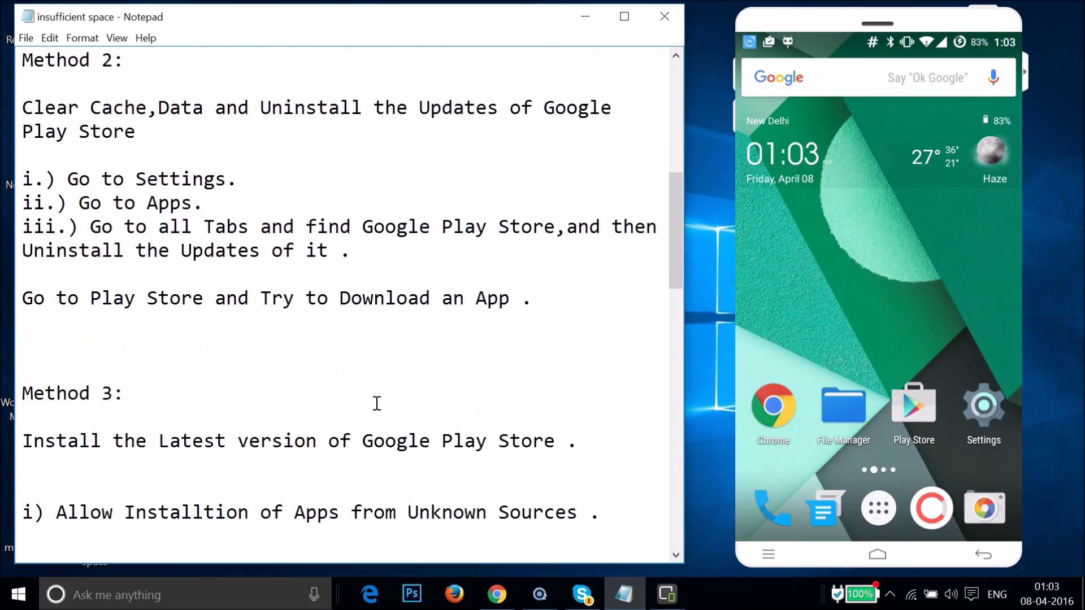
pyautogui.click(996, 403)
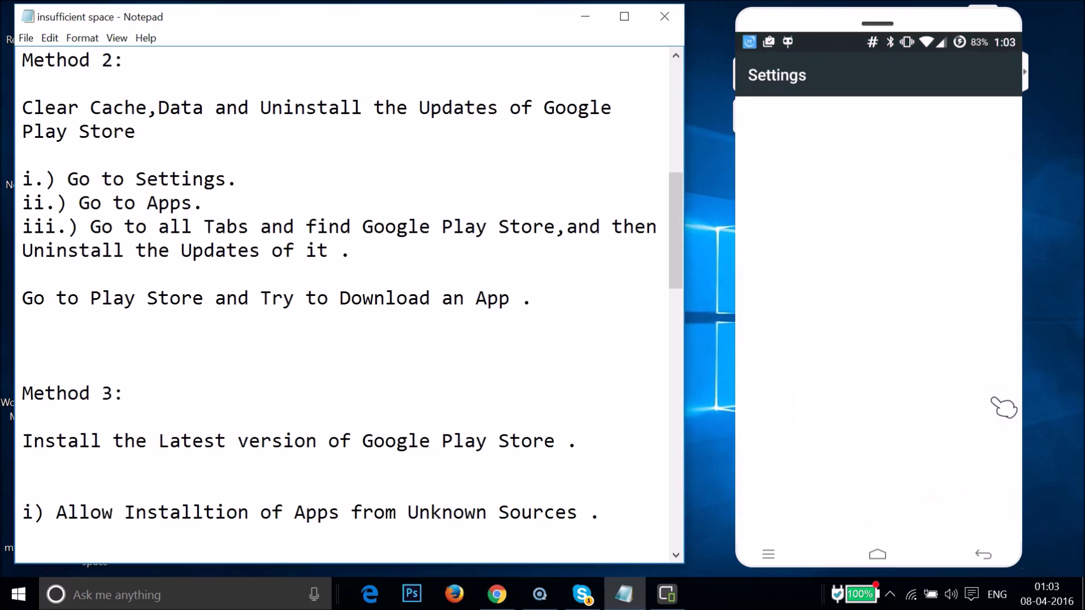
pyautogui.scroll(-10, 842, 402)
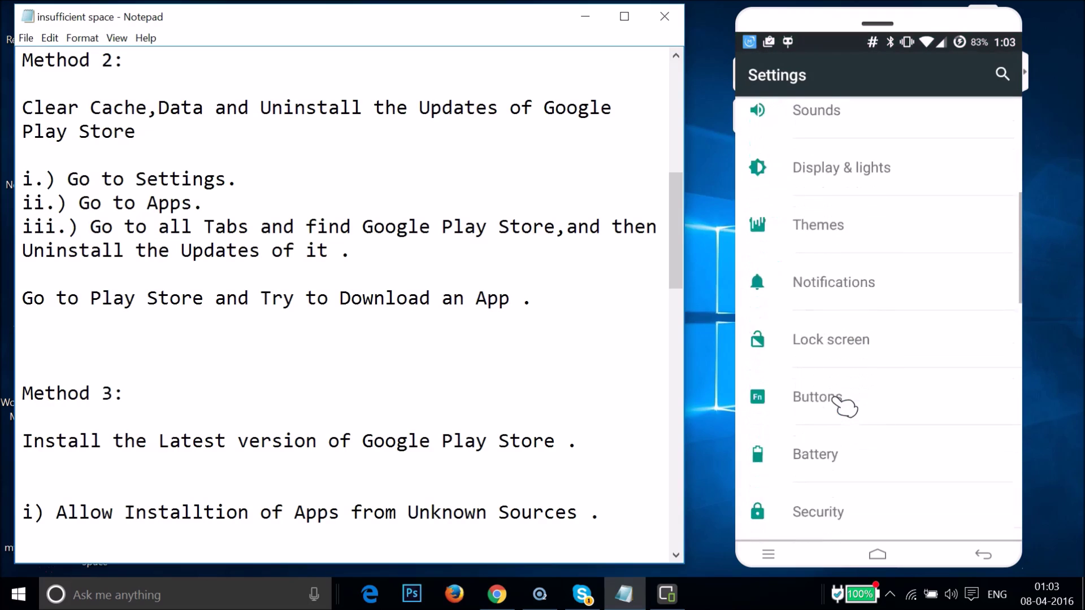
pyautogui.scroll(-3, 842, 404)
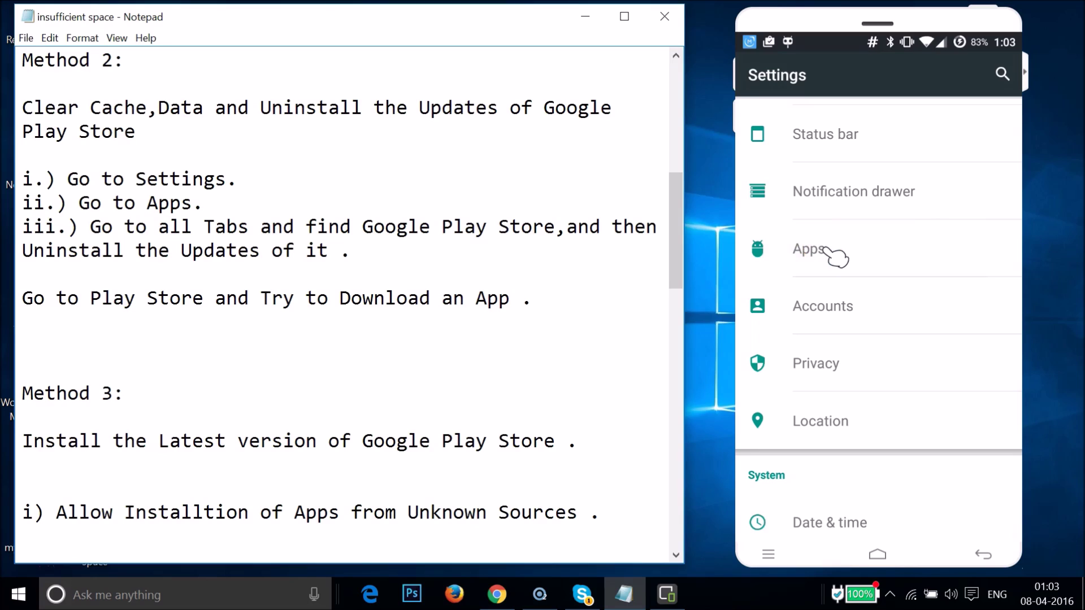
pyautogui.click(825, 251)
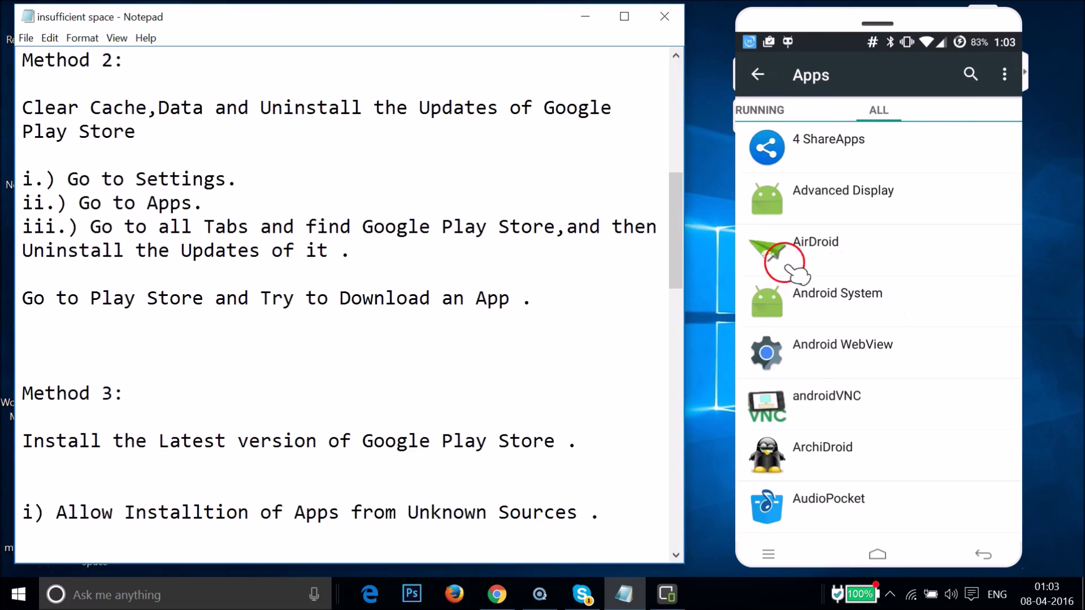
pyautogui.scroll(-15, 835, 374)
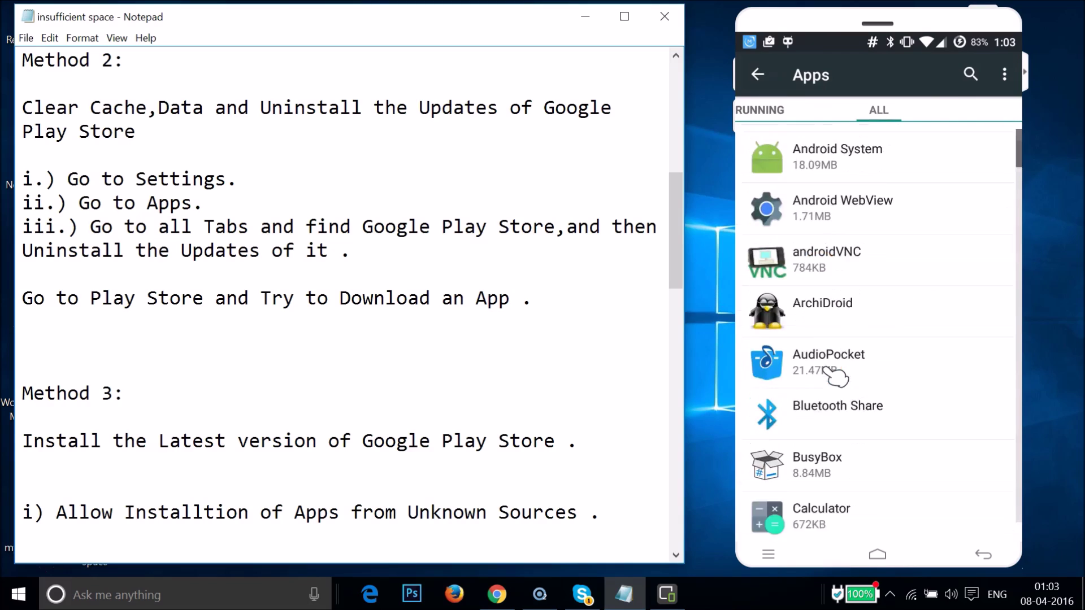
pyautogui.scroll(-15, 836, 376)
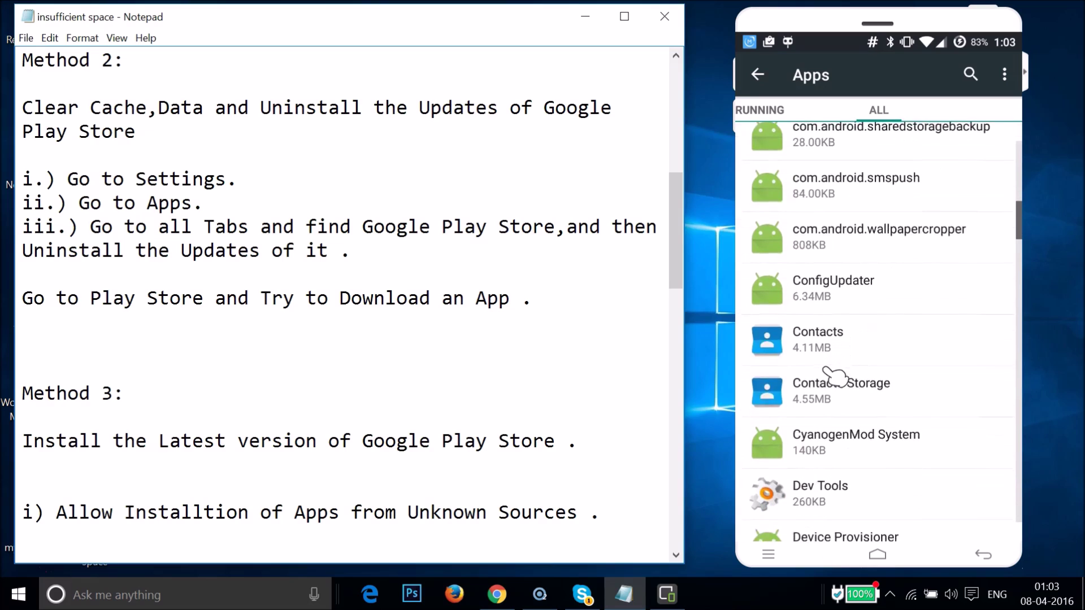
pyautogui.scroll(-15, 835, 376)
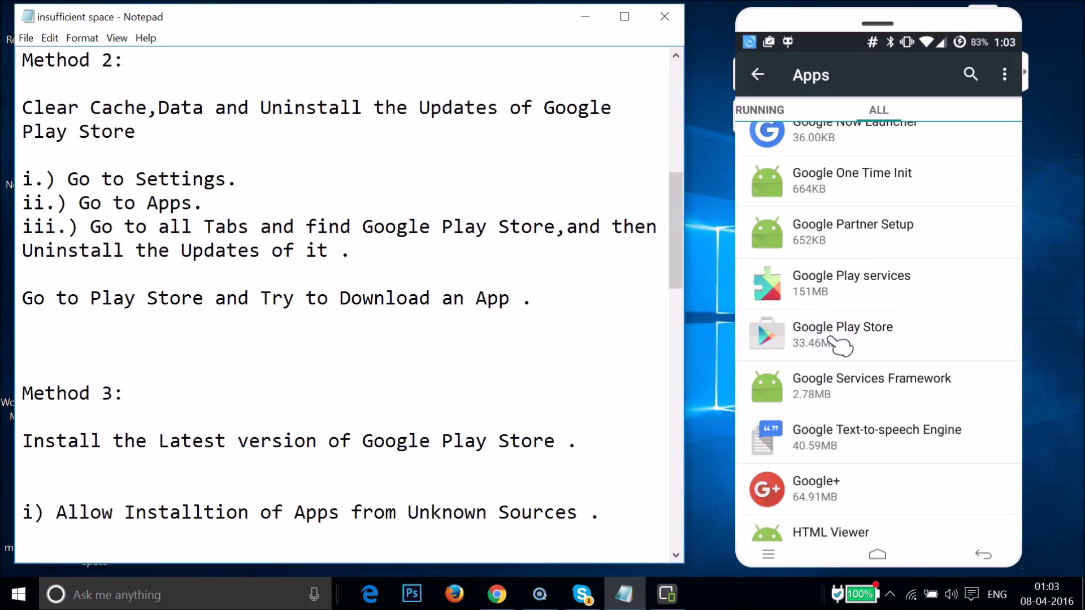
# - Open the app info of Google Play Store and delete its app data
pyautogui.click(832, 341)
pyautogui.click(905, 405)
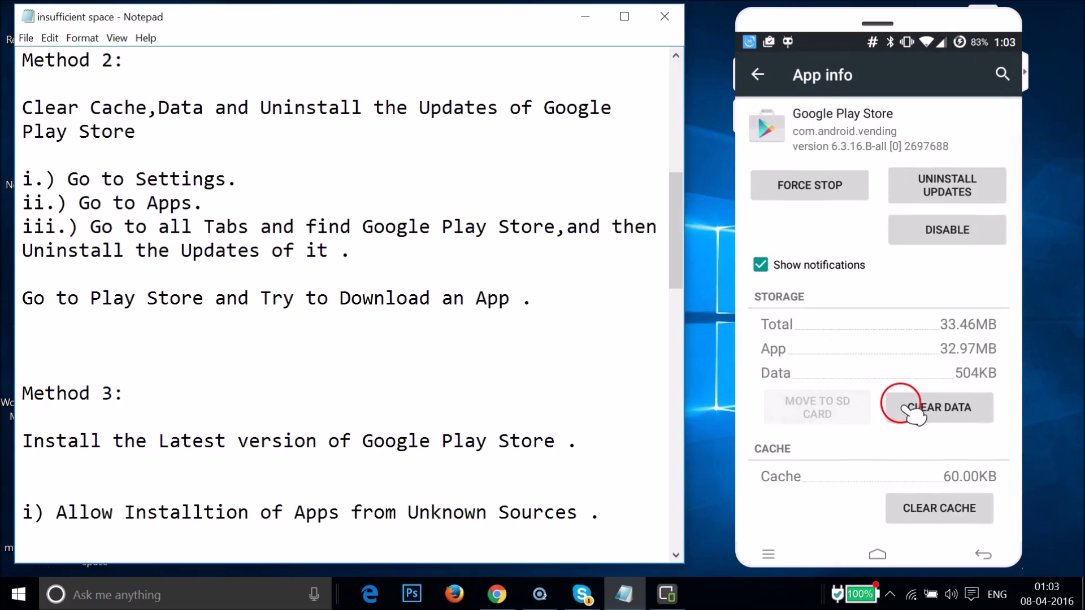
pyautogui.click(964, 349)
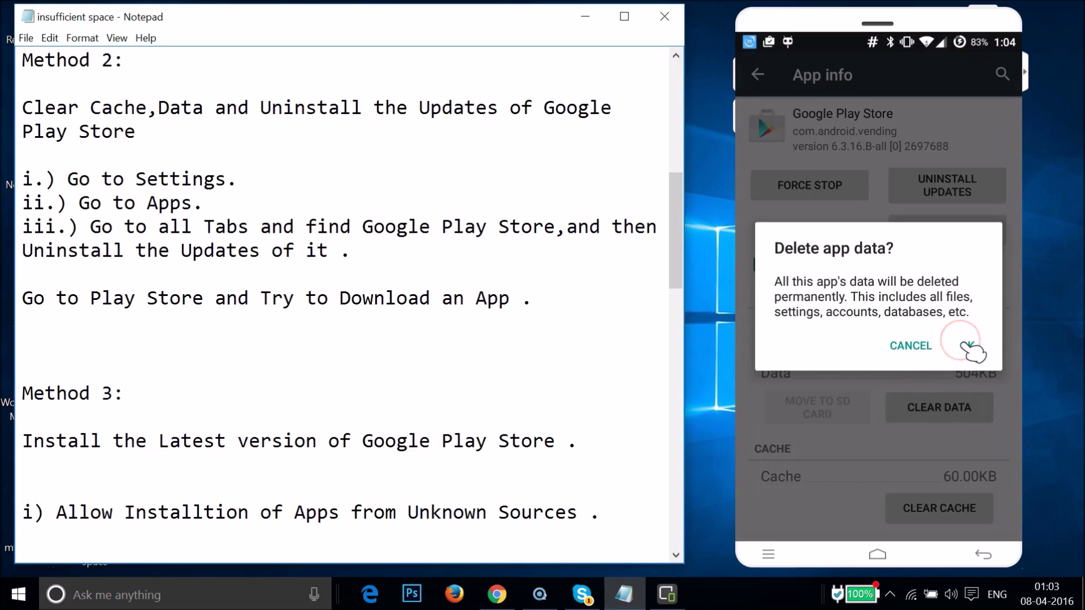
# - Uninstall the updates of Google Play Store and go back to the phone's home screen
pyautogui.click(947, 171)
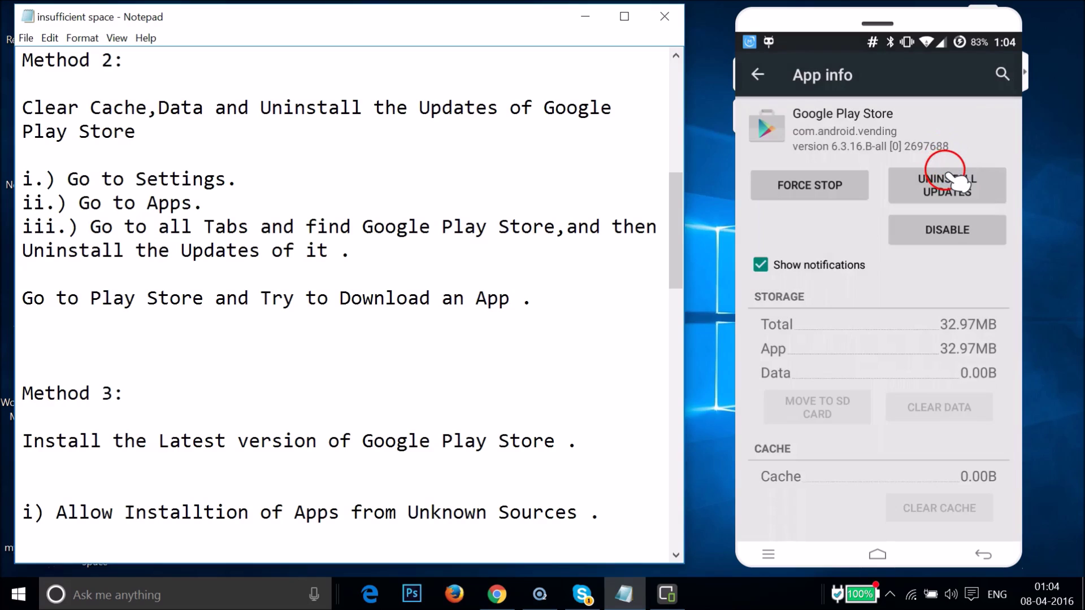
pyautogui.click(965, 338)
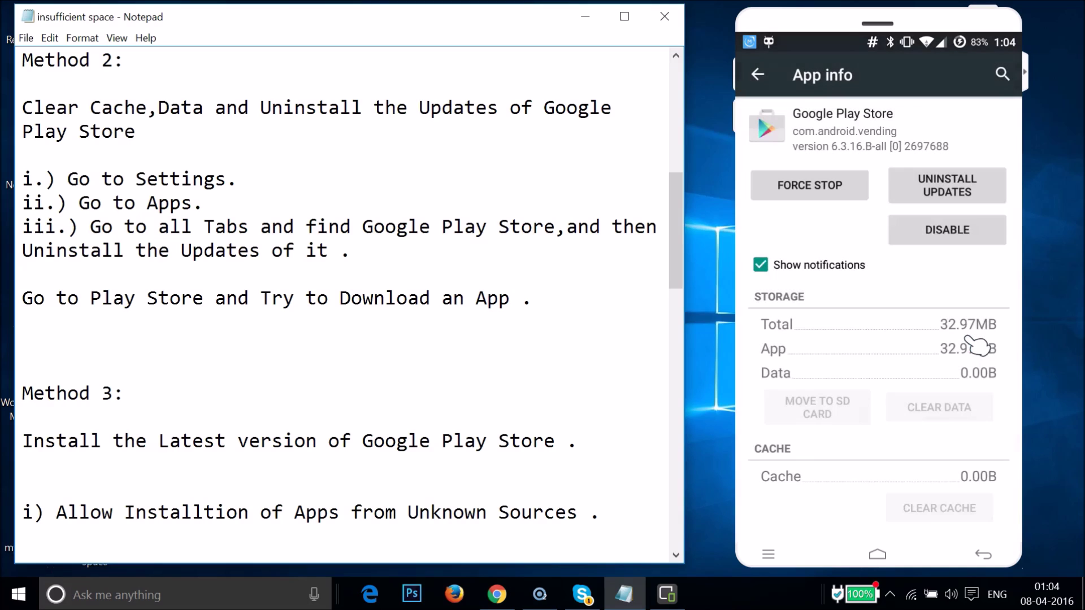
pyautogui.click(970, 340)
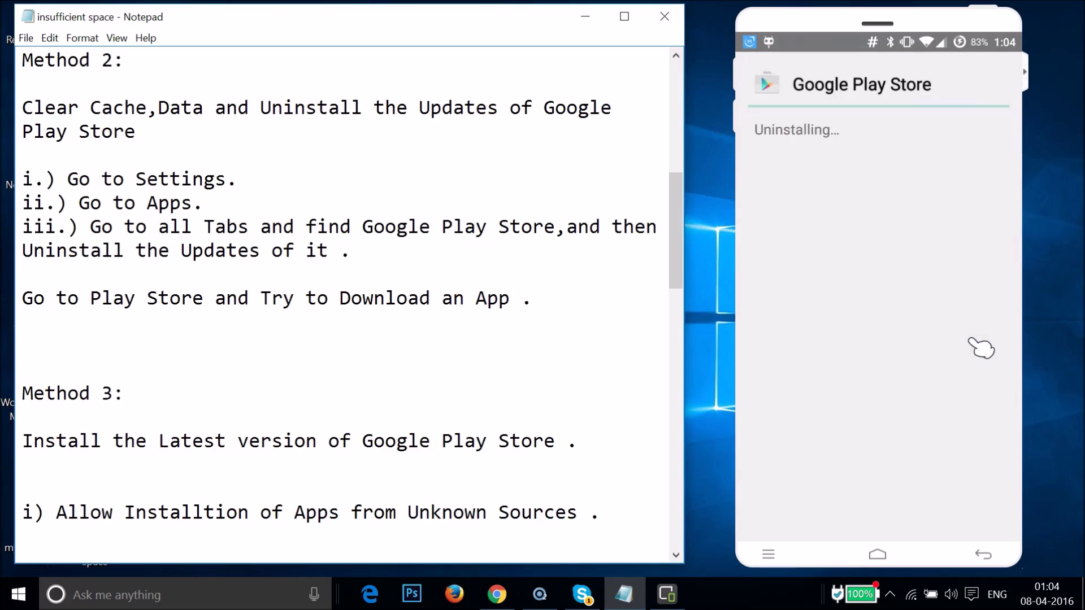
pyautogui.click(826, 94)
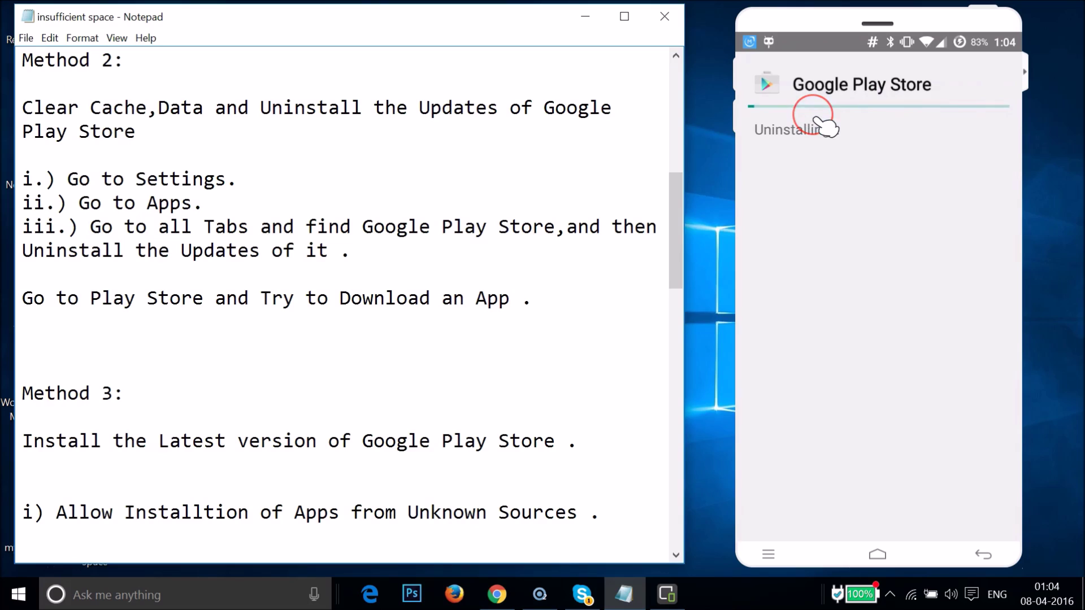
pyautogui.click(834, 218)
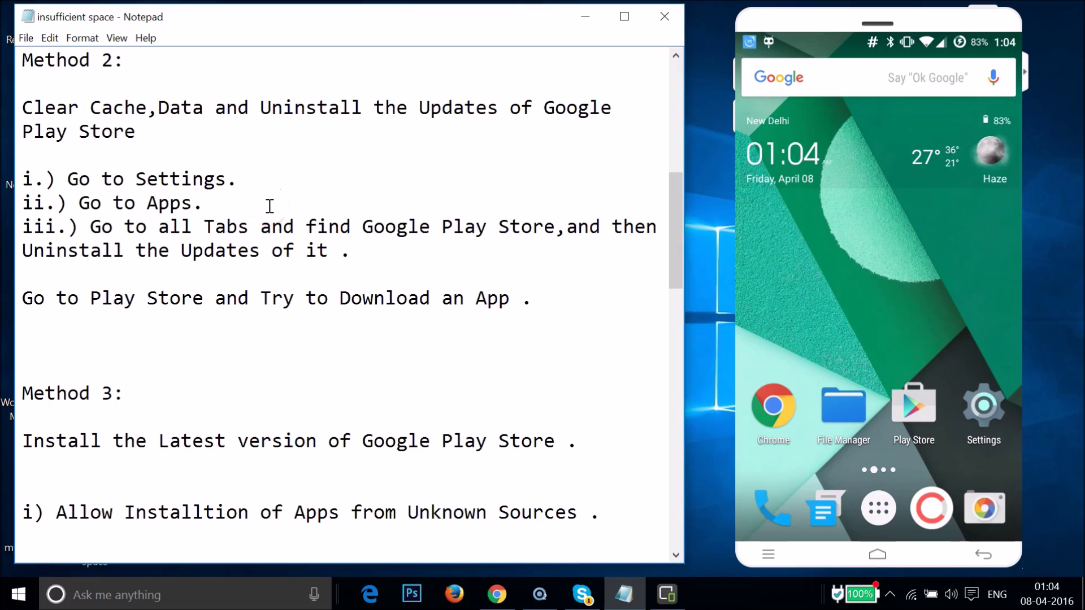
# - Bring the notes to Method 3, check the Unknown sources option in the phone's security settings, and return to the home screen
pyautogui.click(451, 279)
pyautogui.scroll(-5, 451, 280)
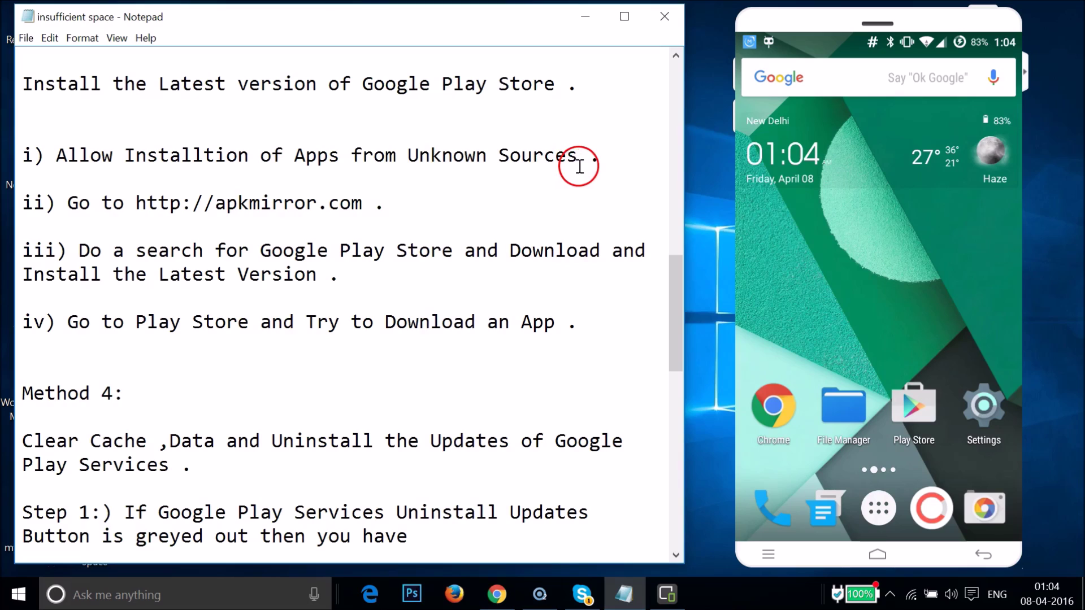
pyautogui.click(985, 410)
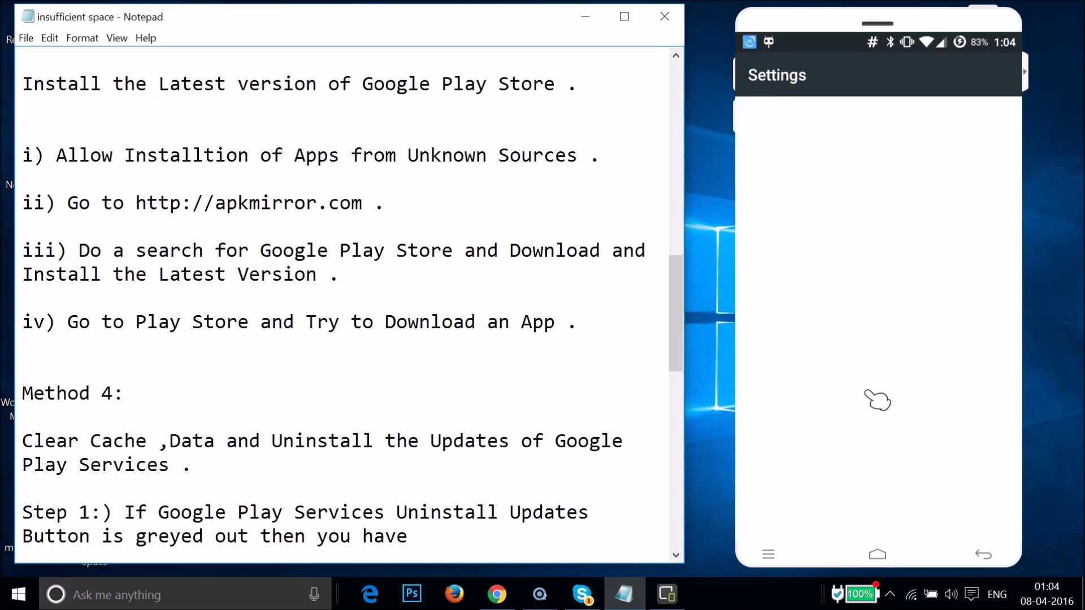
pyautogui.scroll(-10, 877, 400)
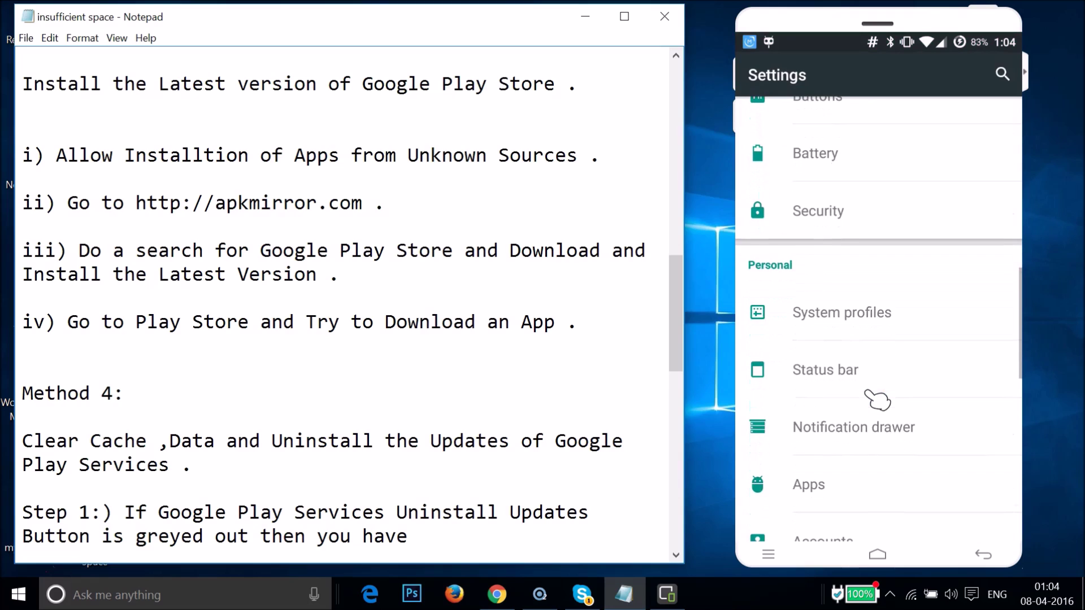
pyautogui.click(834, 219)
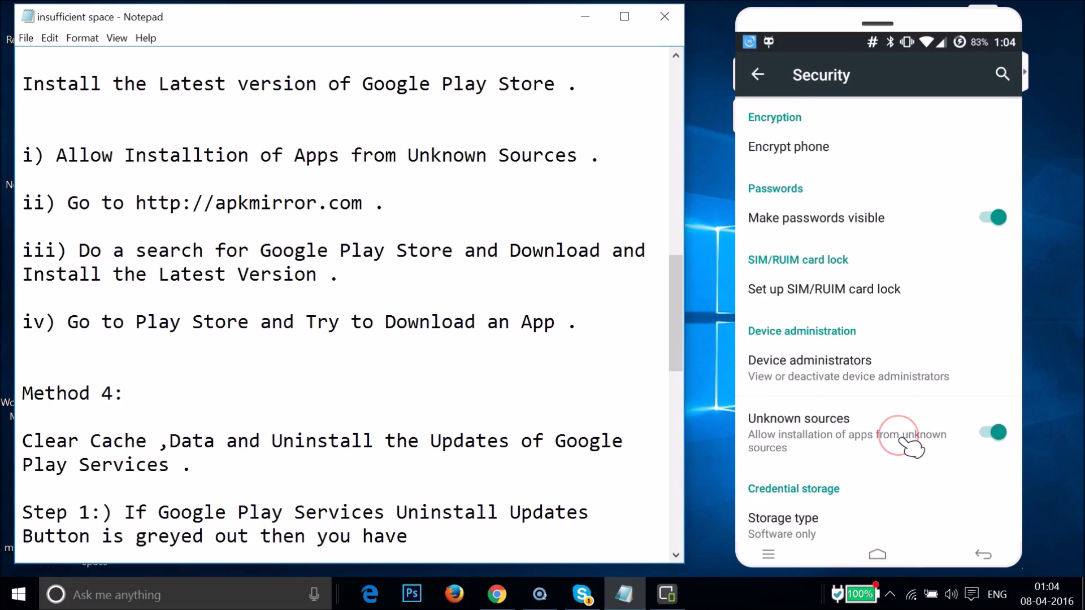
pyautogui.press('Escape')
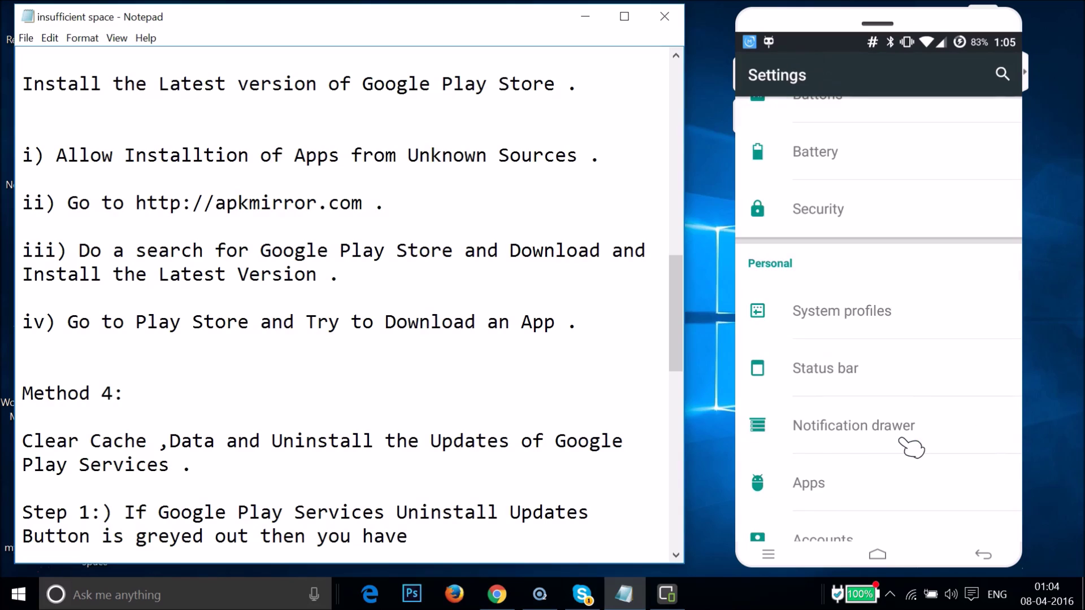
pyautogui.press('Escape')
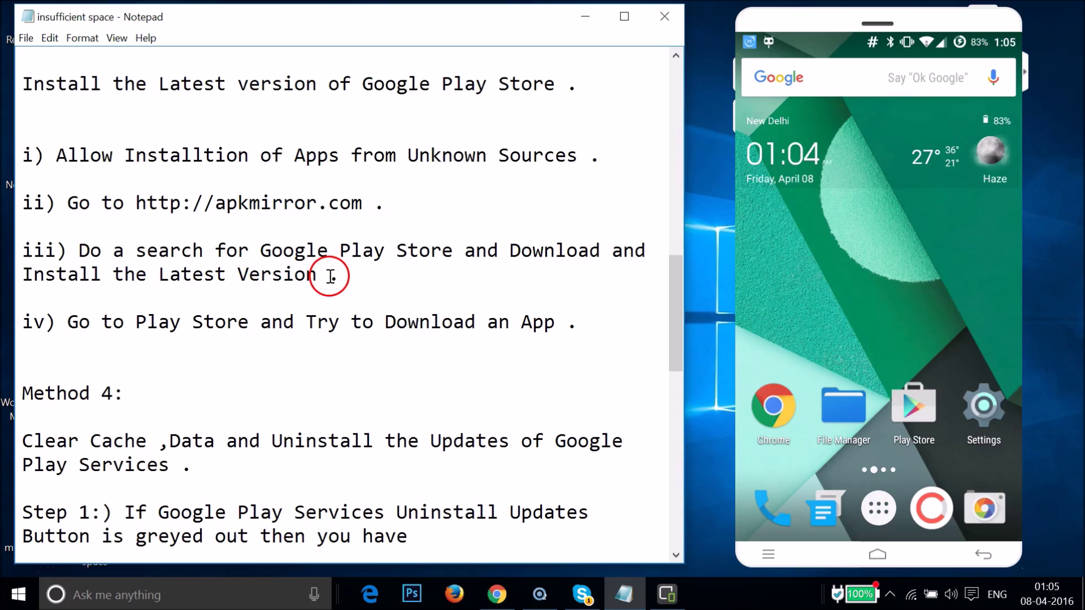
# - Switch to Chrome on the phone and load apkmirror.com
pyautogui.click(775, 417)
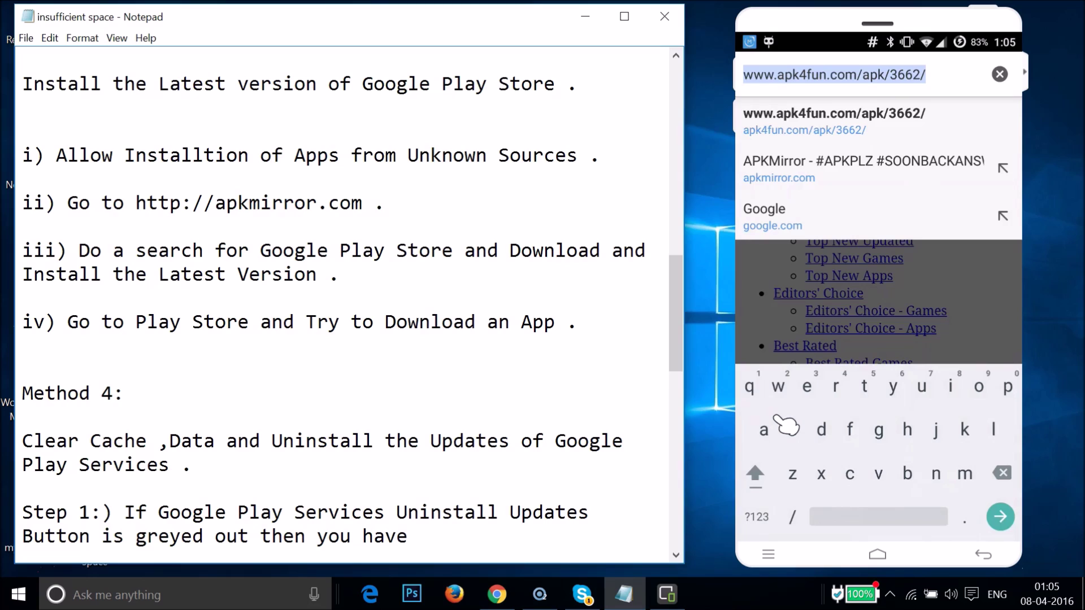
pyautogui.click(775, 418)
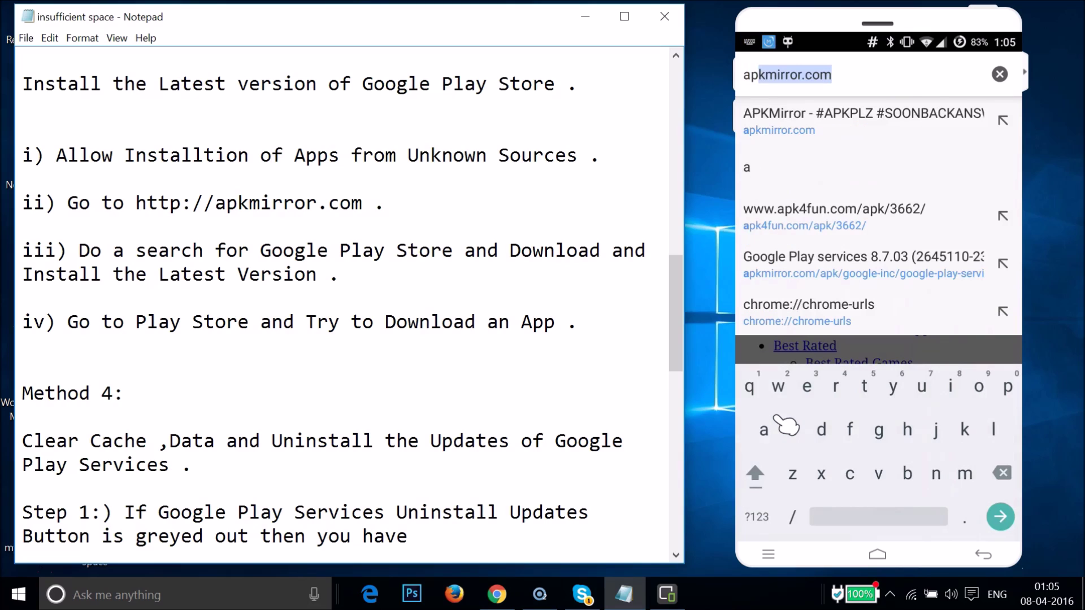
pyautogui.press('Return')
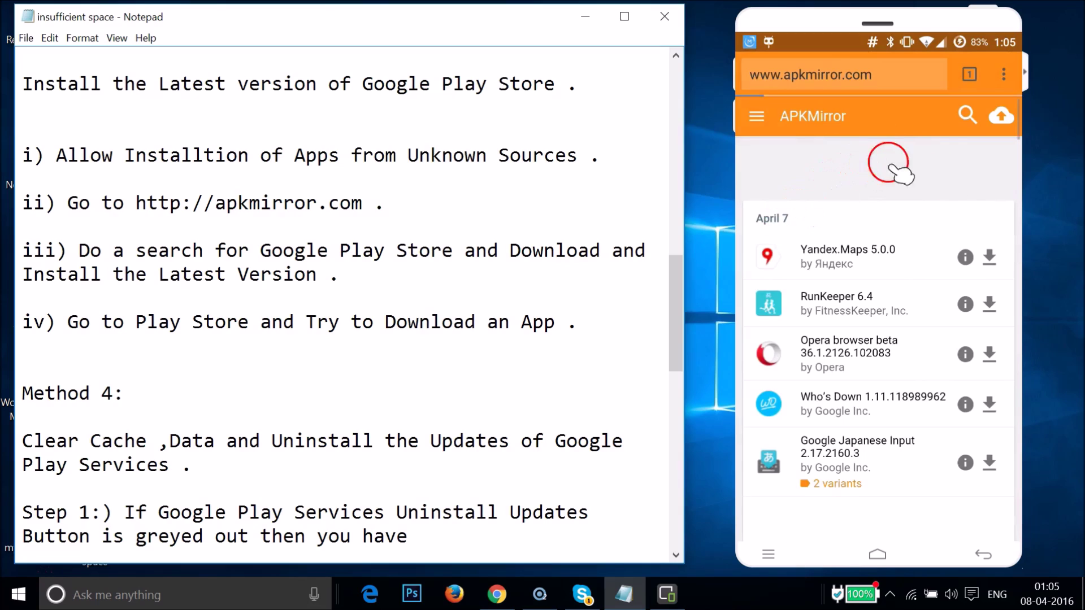
# - Search APKMirror for "Google play store" and open the page of Google Play Store version 6.4.12.C-all [0] 2744941
pyautogui.click(967, 115)
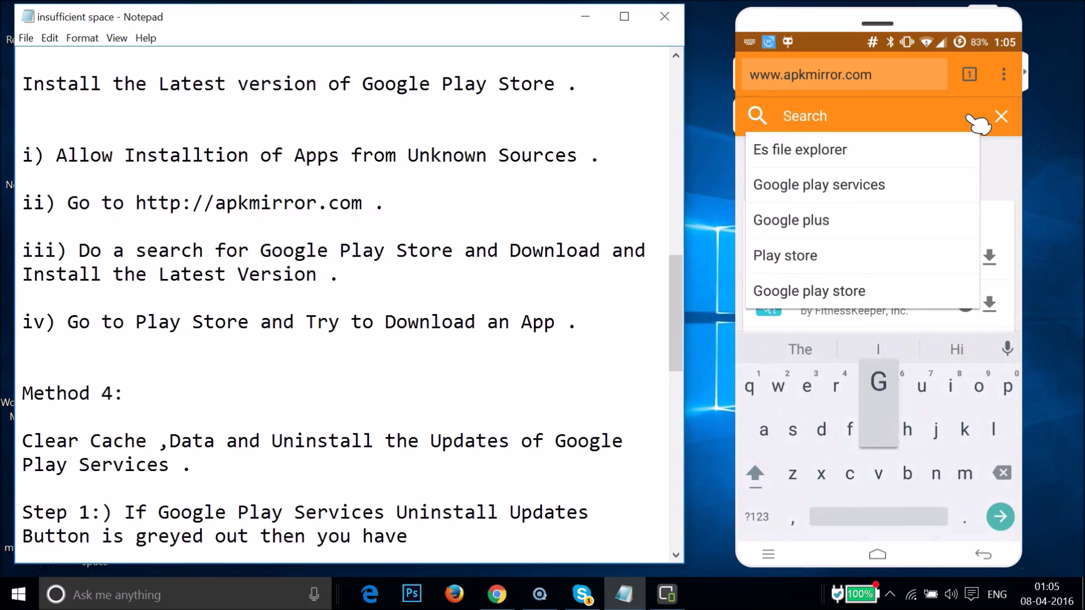
pyautogui.write('G')
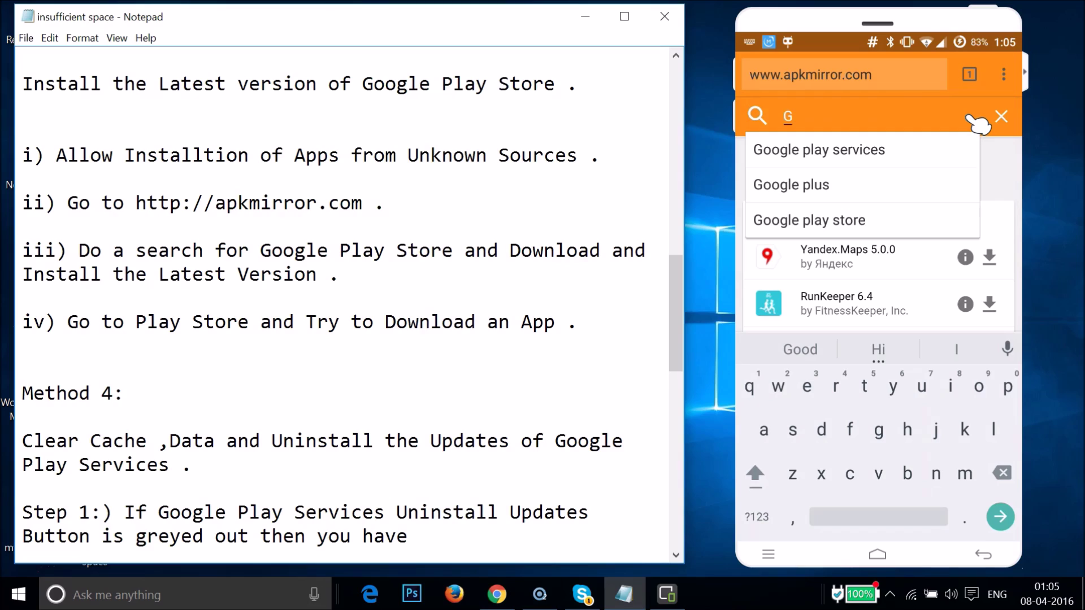
pyautogui.write('oogle play store')
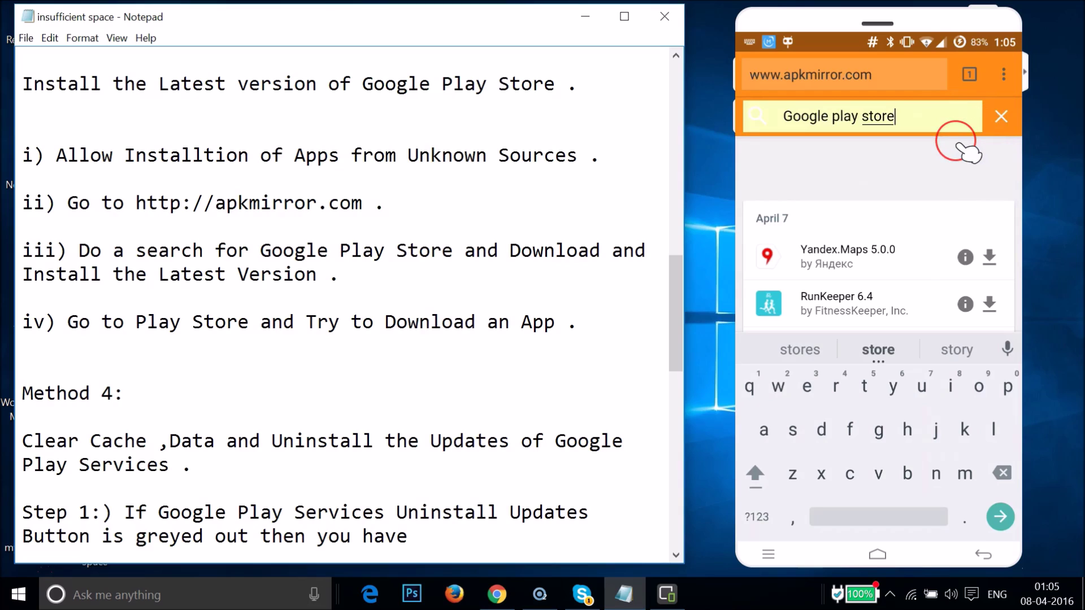
pyautogui.click(879, 170)
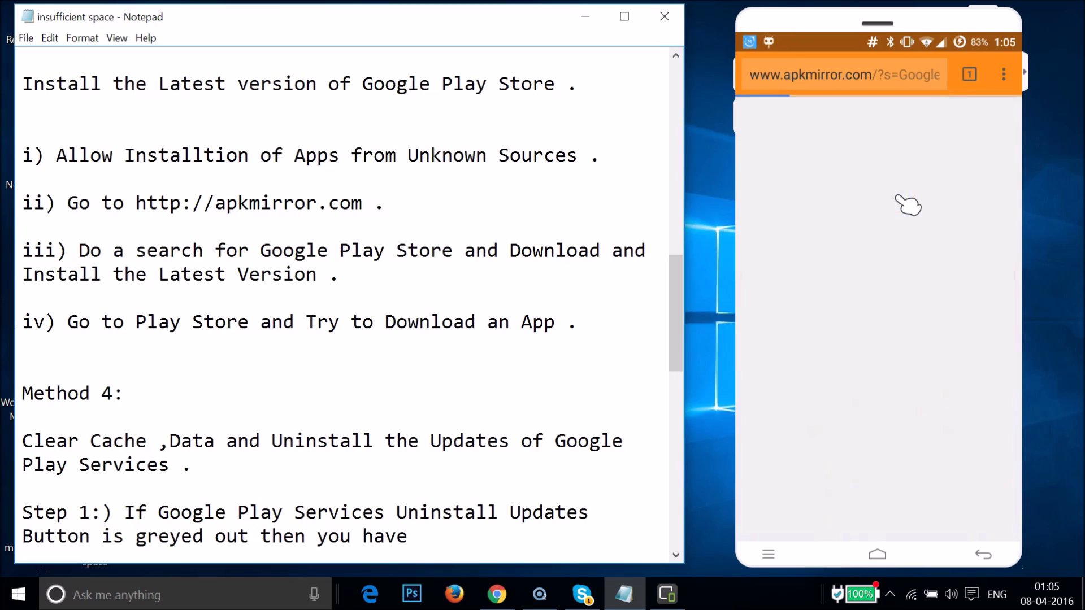
pyautogui.click(887, 309)
pyautogui.click(840, 331)
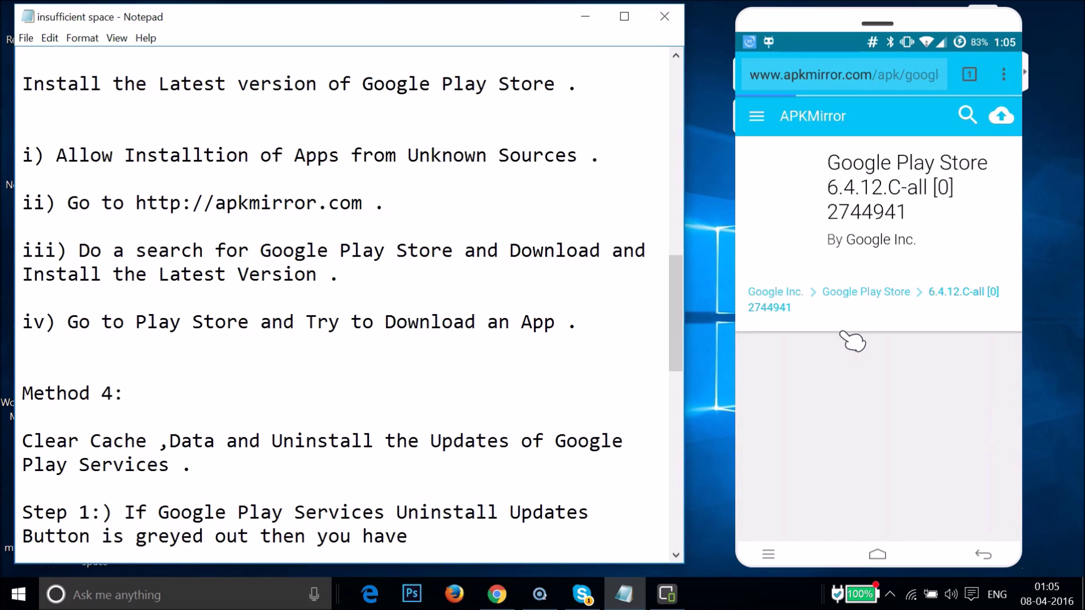
# - Look over the file details and download option on the Google Play Store version page
pyautogui.scroll(-10, 852, 341)
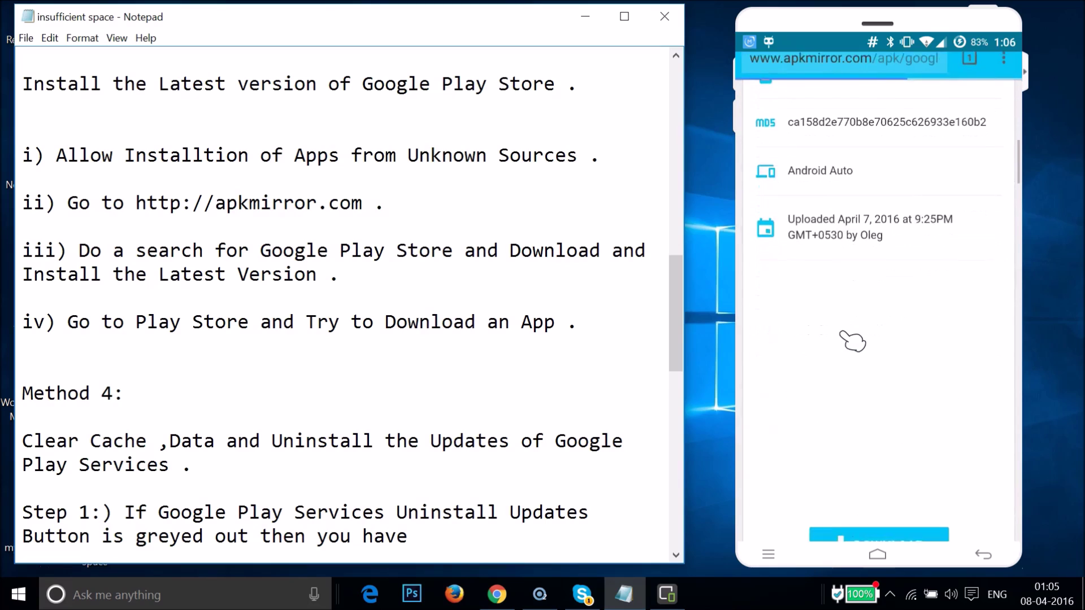
pyautogui.scroll(-5, 852, 340)
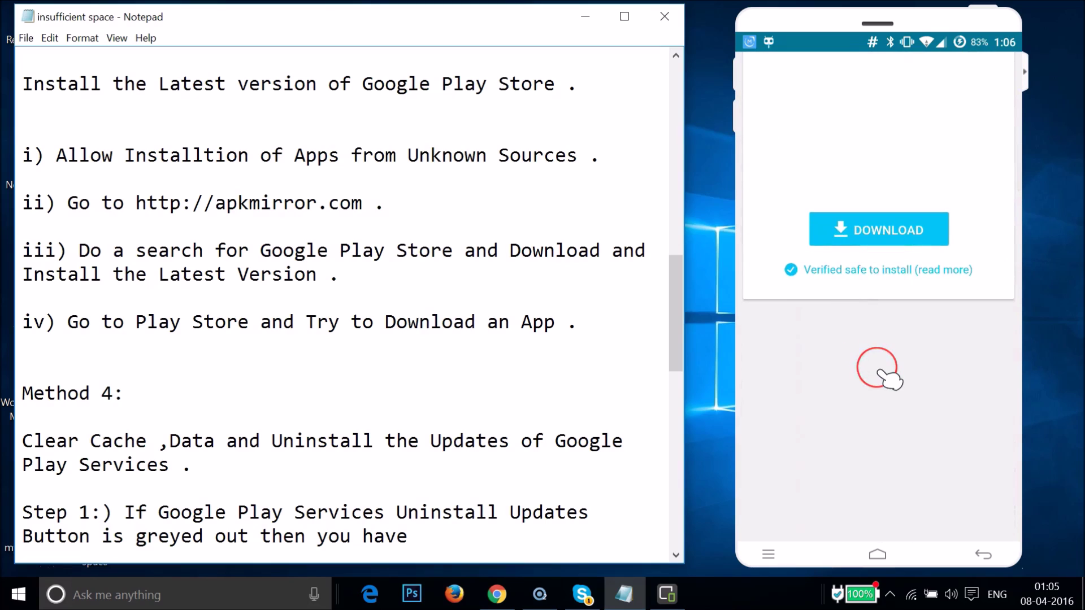
pyautogui.scroll(10, 889, 377)
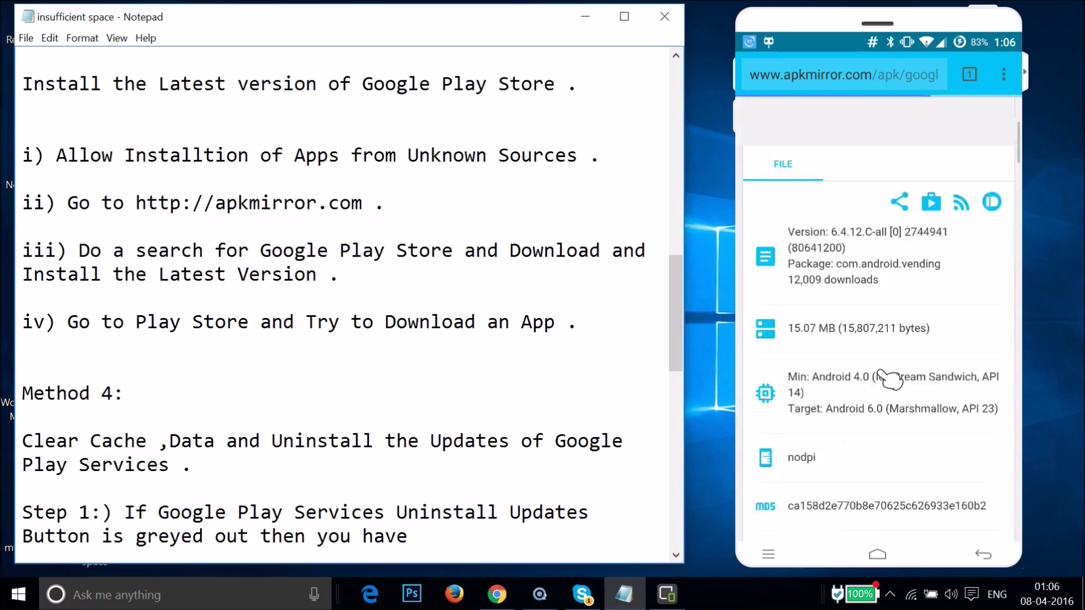
pyautogui.scroll(5, 888, 378)
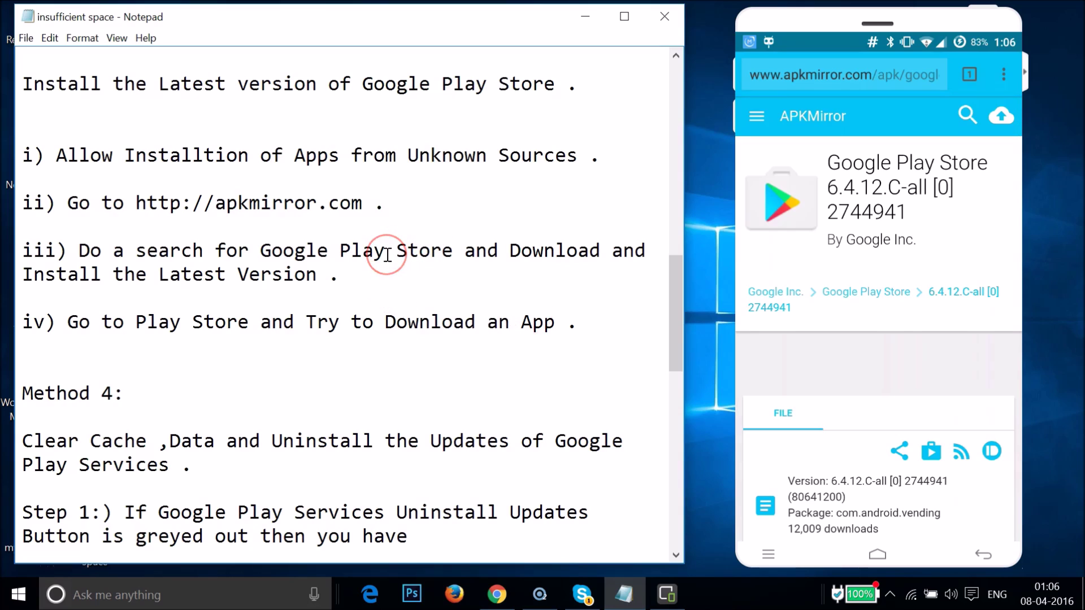
# - Review Method 3 in the notes and bring them to Method 4 about Google Play Services
pyautogui.scroll(2, 388, 255)
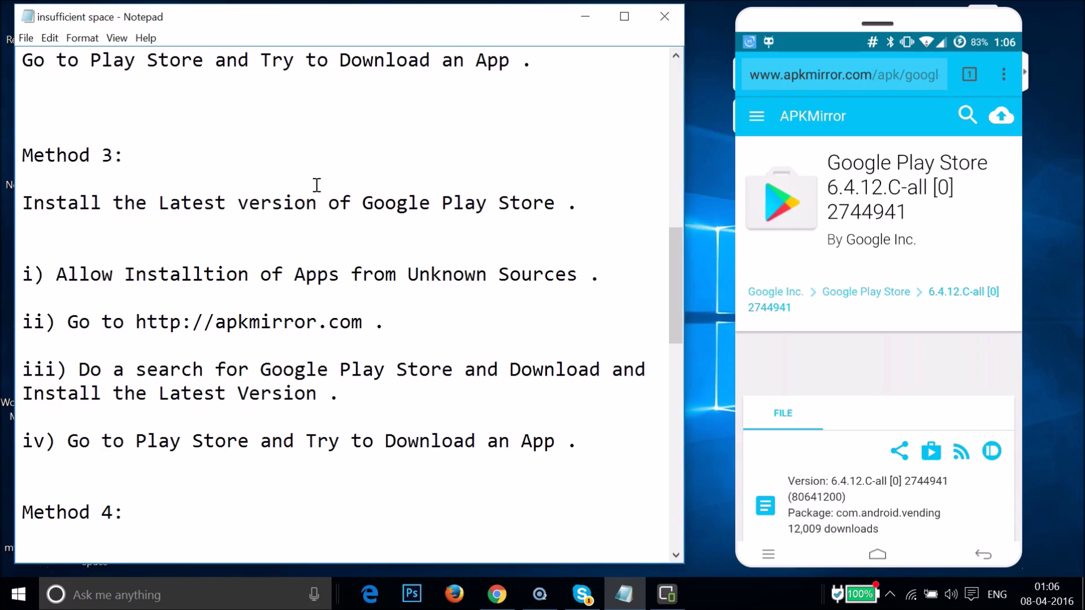
pyautogui.scroll(-5, 364, 227)
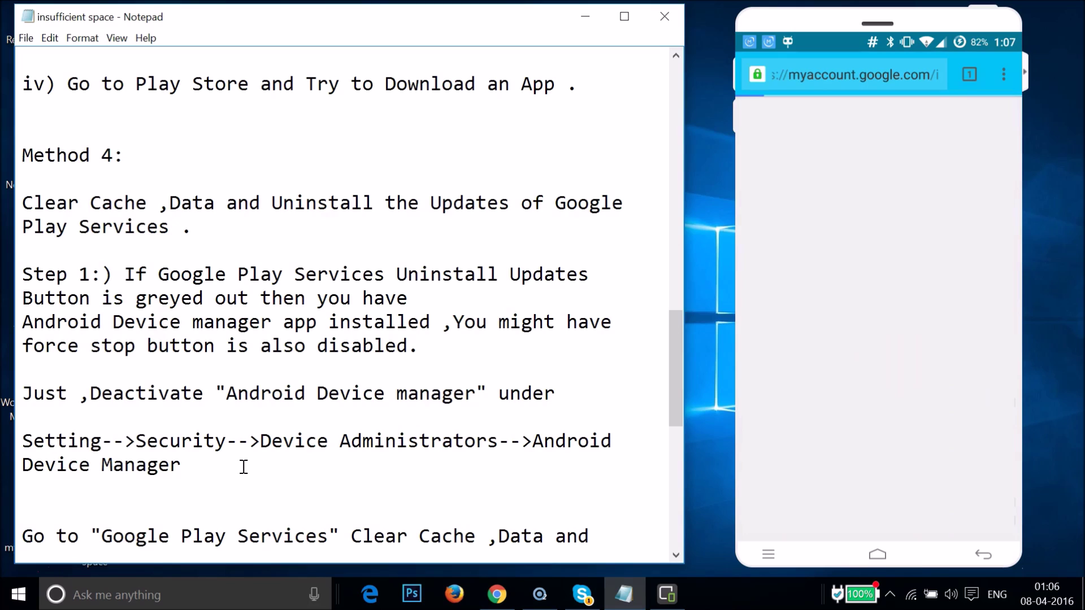
pyautogui.click(488, 303)
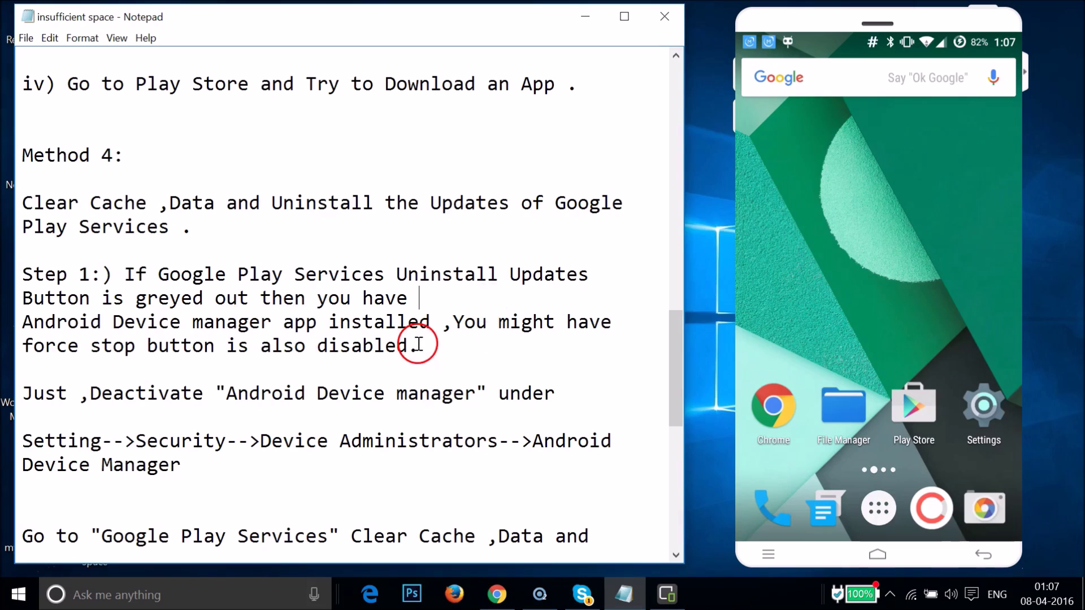
# - Open the Apps list in the phone's settings
pyautogui.click(988, 406)
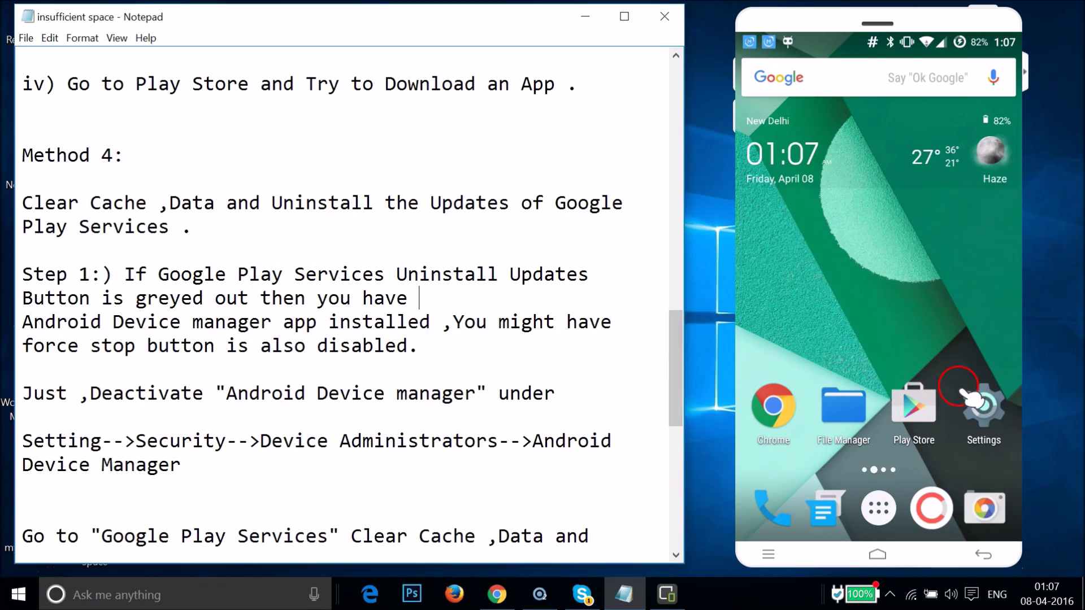
pyautogui.click(988, 409)
pyautogui.click(908, 360)
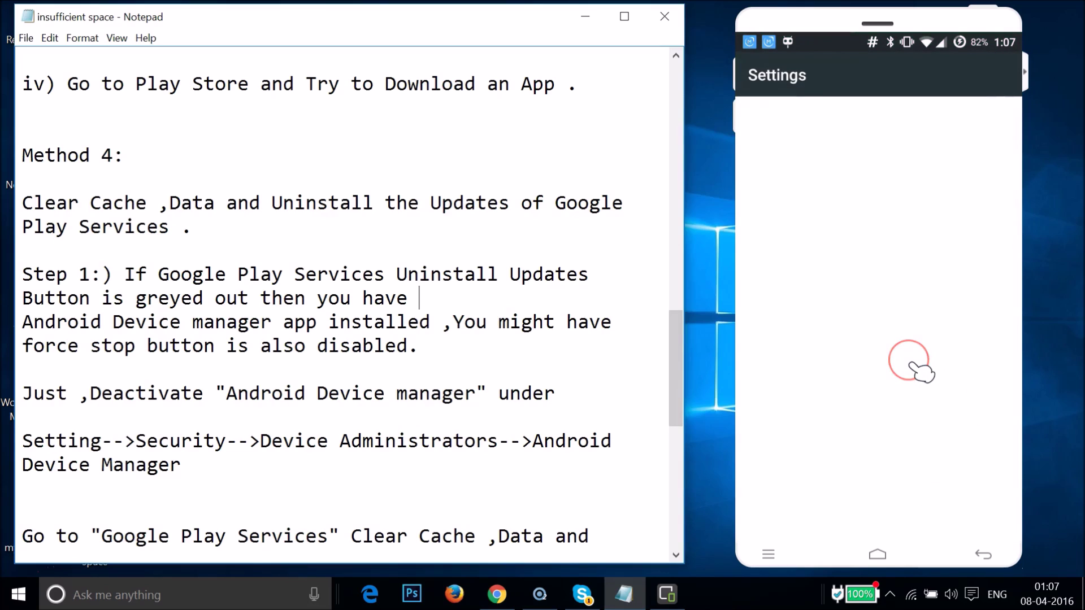
pyautogui.moveTo(921, 370); pyautogui.dragTo(920, 315)
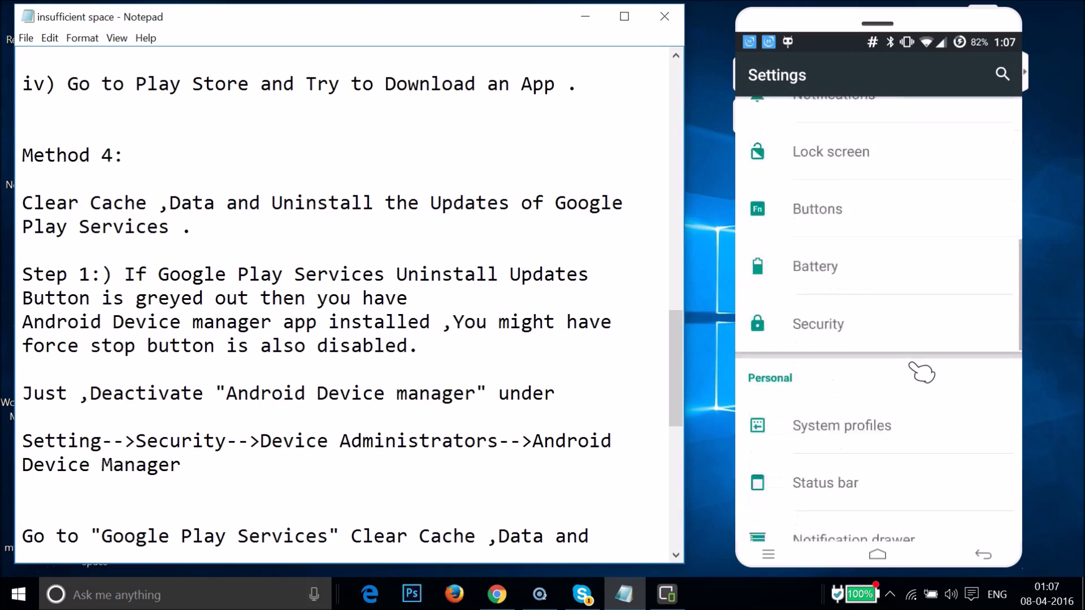
pyautogui.click(902, 342)
pyautogui.click(856, 262)
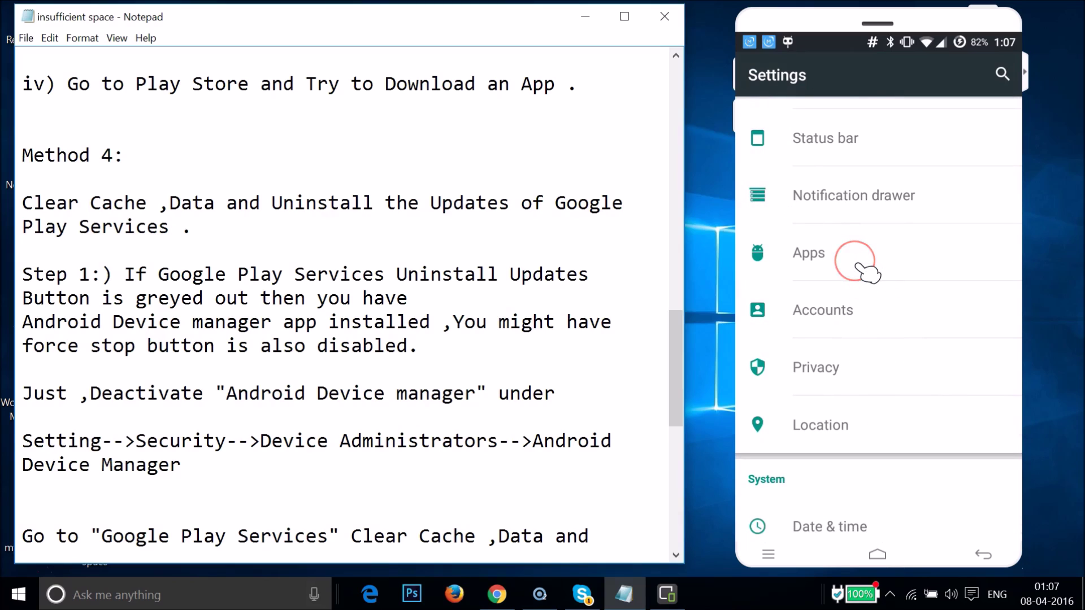
pyautogui.click(882, 364)
pyautogui.click(892, 288)
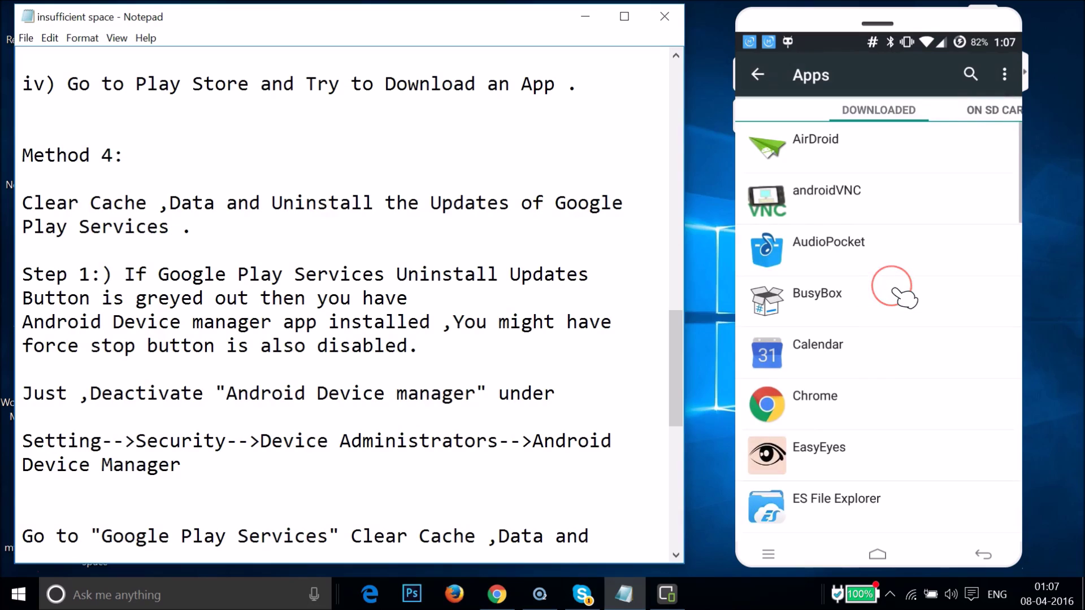
# - Find Google Play services among all installed apps and open its app info
pyautogui.hscroll(3, 904, 297)
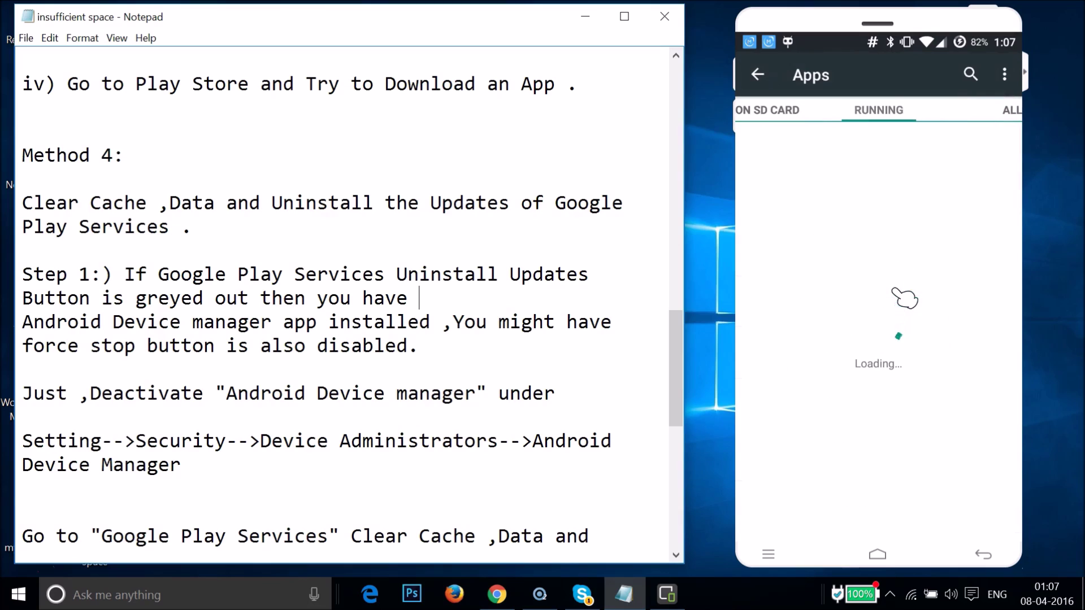
pyautogui.moveTo(903, 365); pyautogui.dragTo(873, 402)
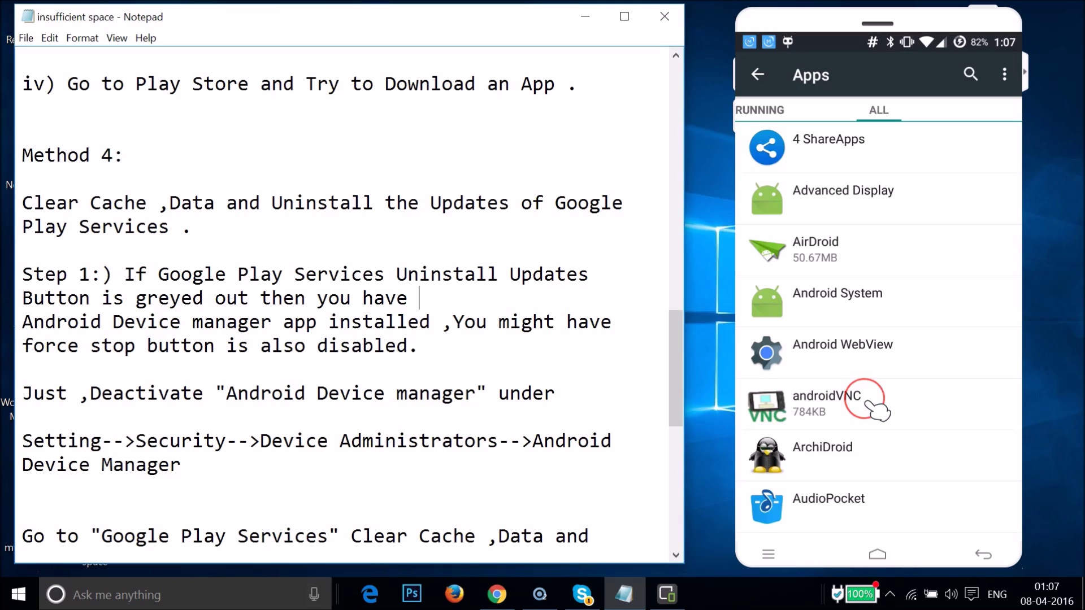
pyautogui.scroll(-10, 877, 411)
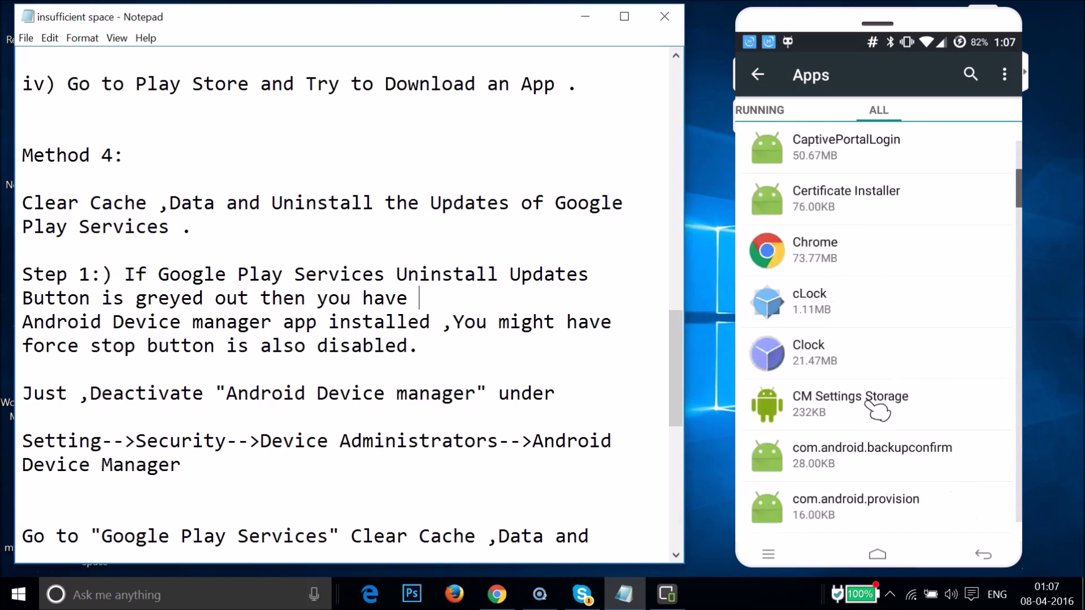
pyautogui.scroll(-10, 878, 411)
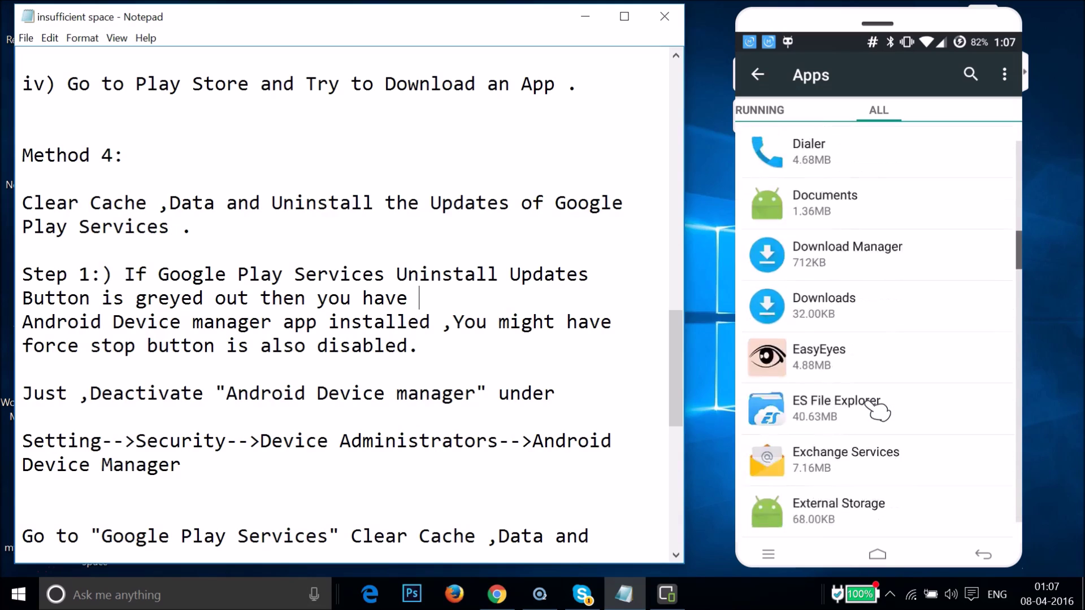
pyautogui.scroll(-10, 877, 411)
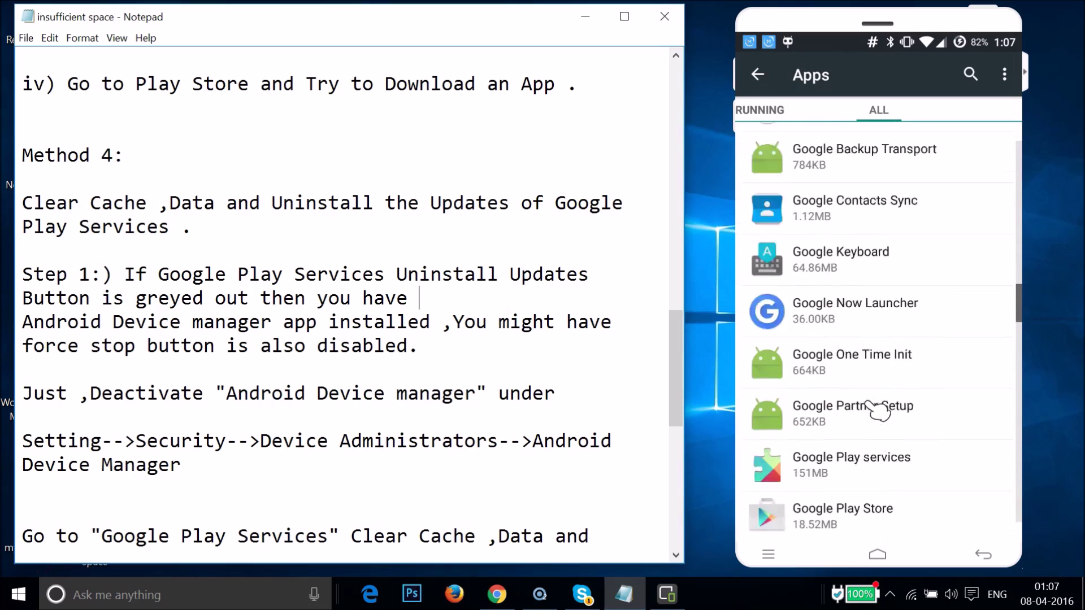
pyautogui.click(858, 242)
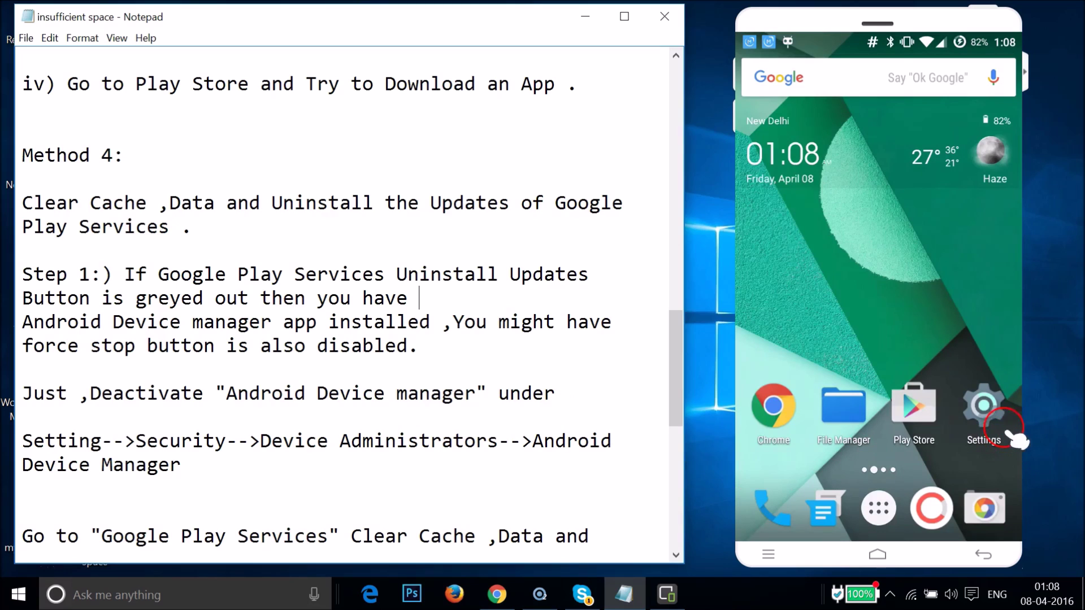
# - Open the Device administrators list in the phone's security settings
pyautogui.click(984, 405)
pyautogui.click(839, 374)
pyautogui.scroll(-10, 841, 375)
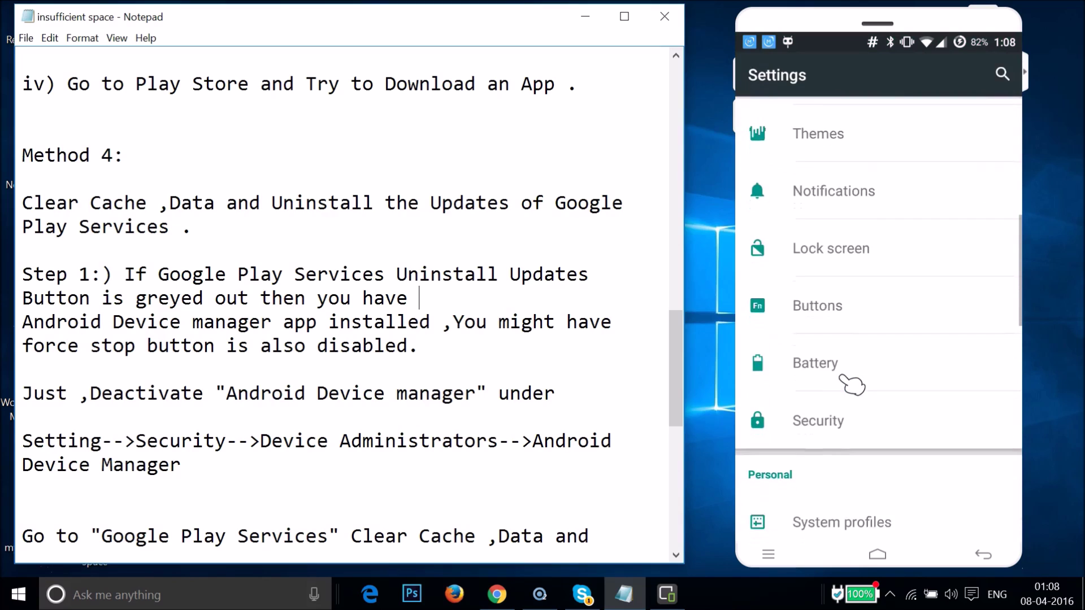
pyautogui.click(835, 273)
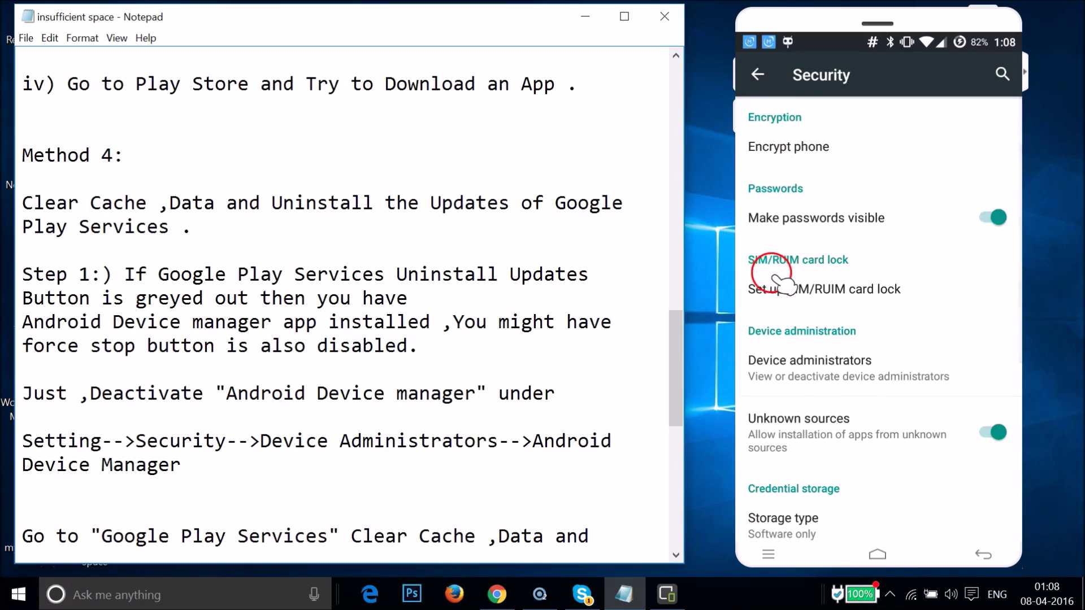
pyautogui.click(835, 373)
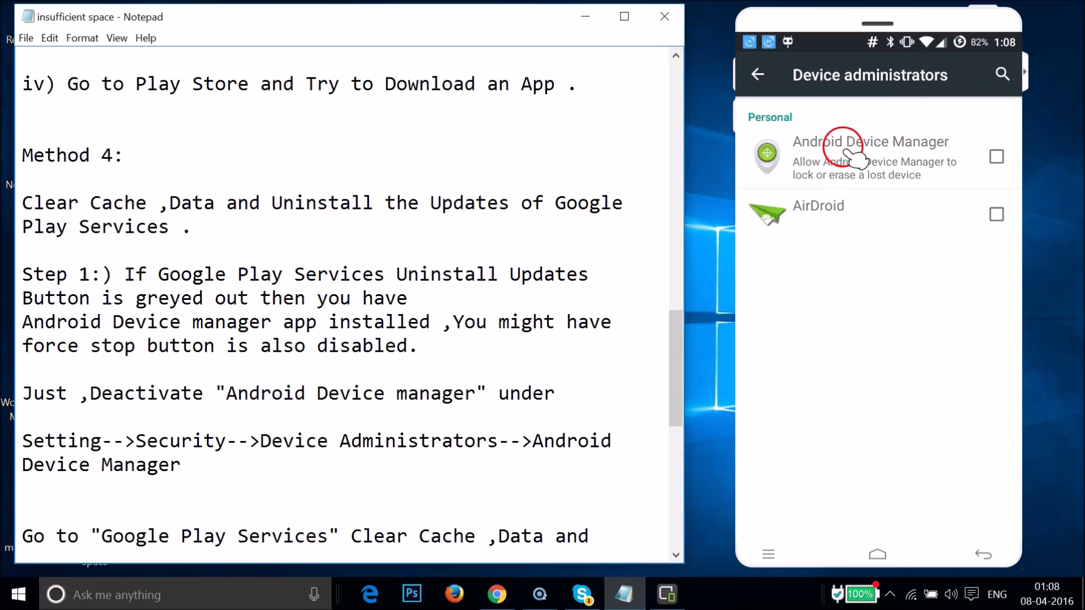
# - Activate Android Device Manager as a device administrator and deactivate it again
pyautogui.click(998, 160)
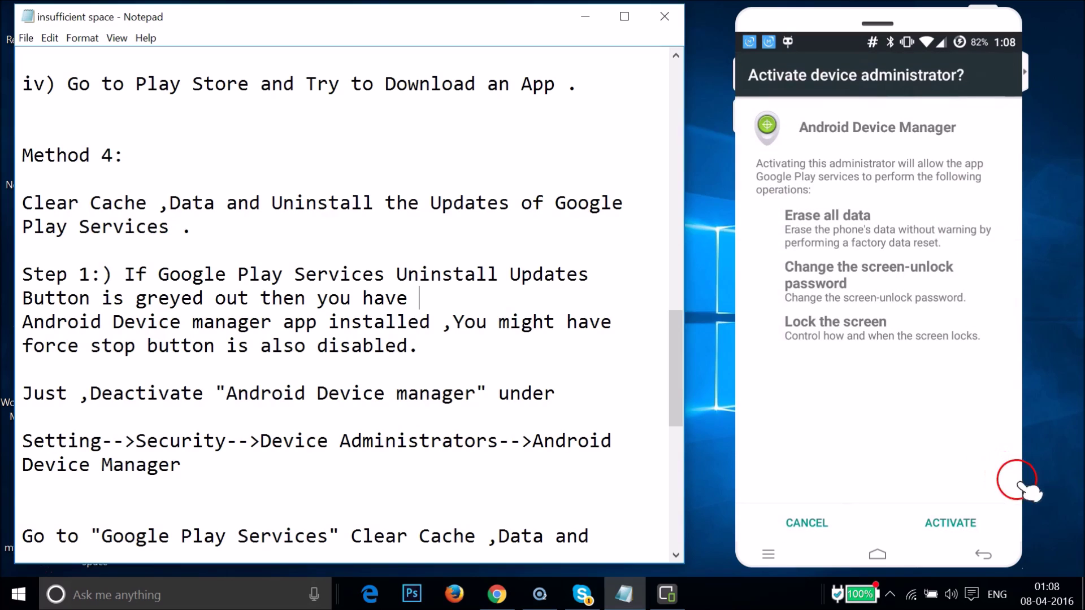
pyautogui.click(986, 515)
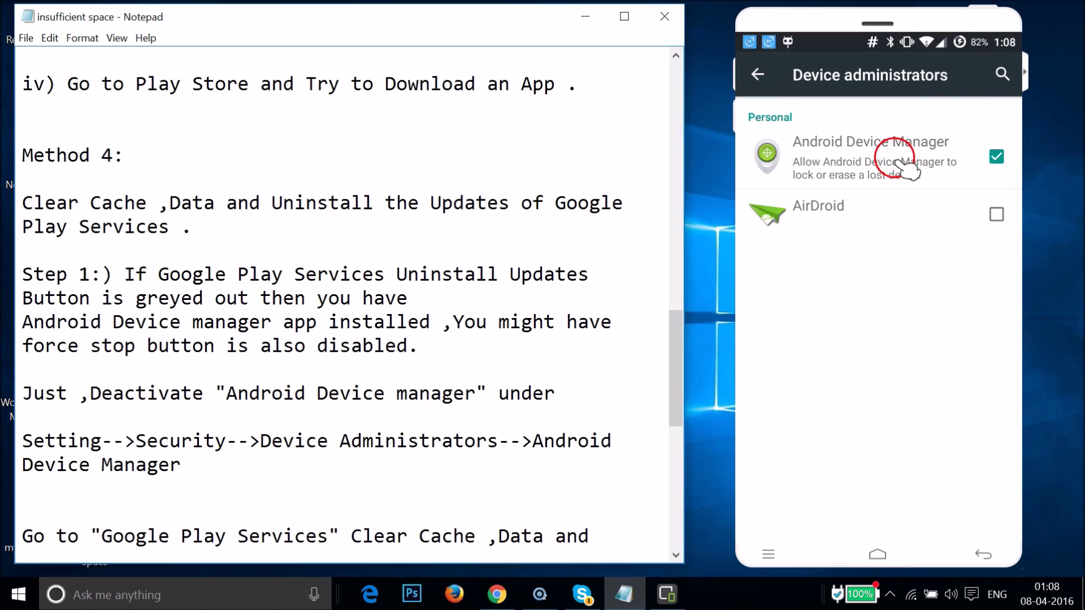
pyautogui.click(998, 158)
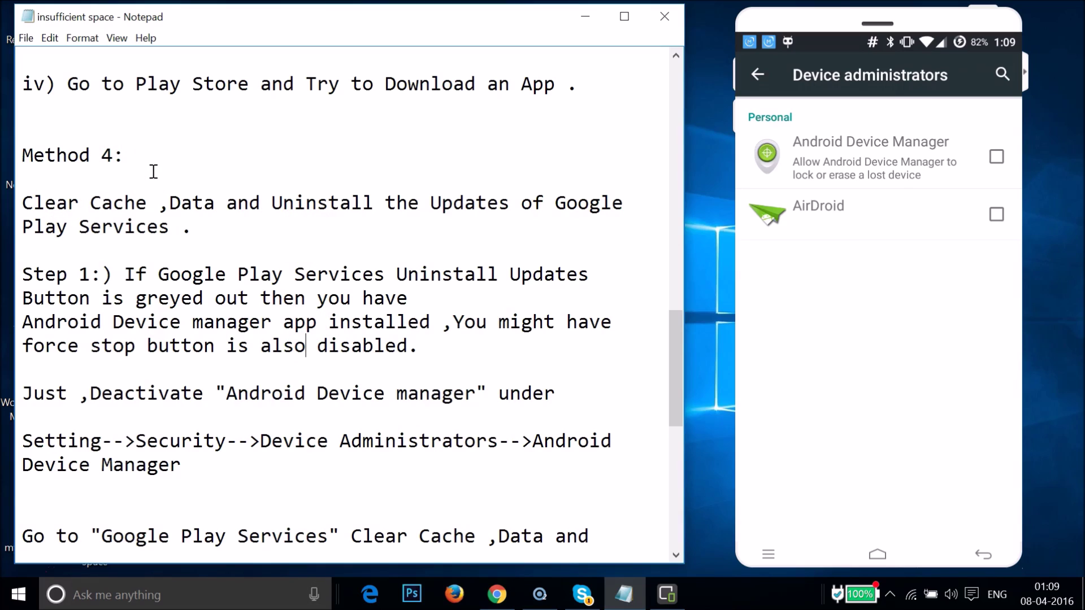
# - Review the Method 4 instructions in the notes and bring them to Method 5 about factory resetting the phone
pyautogui.click(265, 244)
pyautogui.scroll(-2, 265, 244)
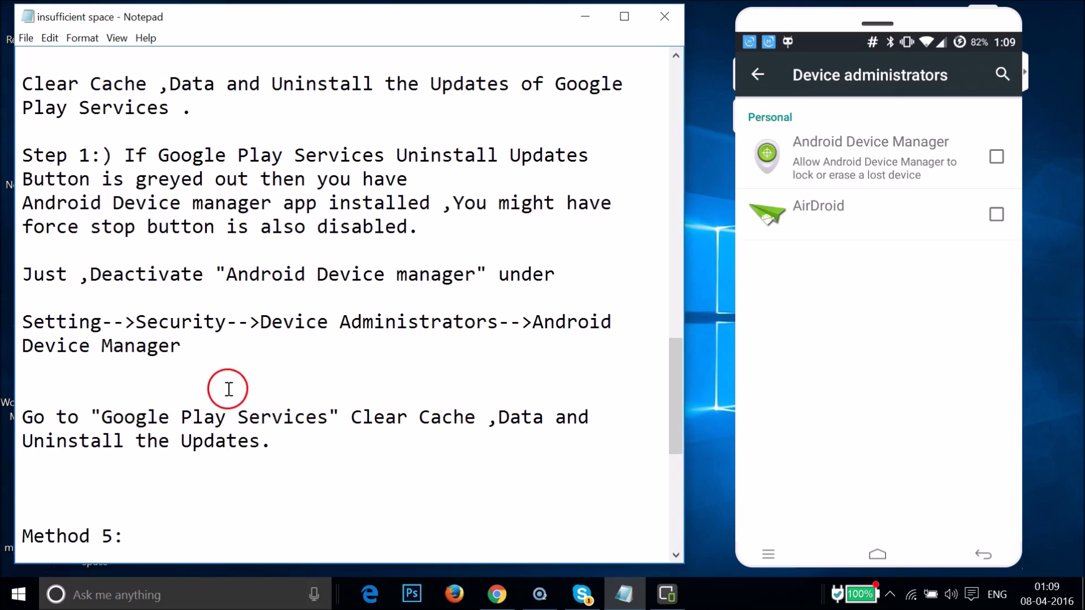
pyautogui.scroll(2, 271, 242)
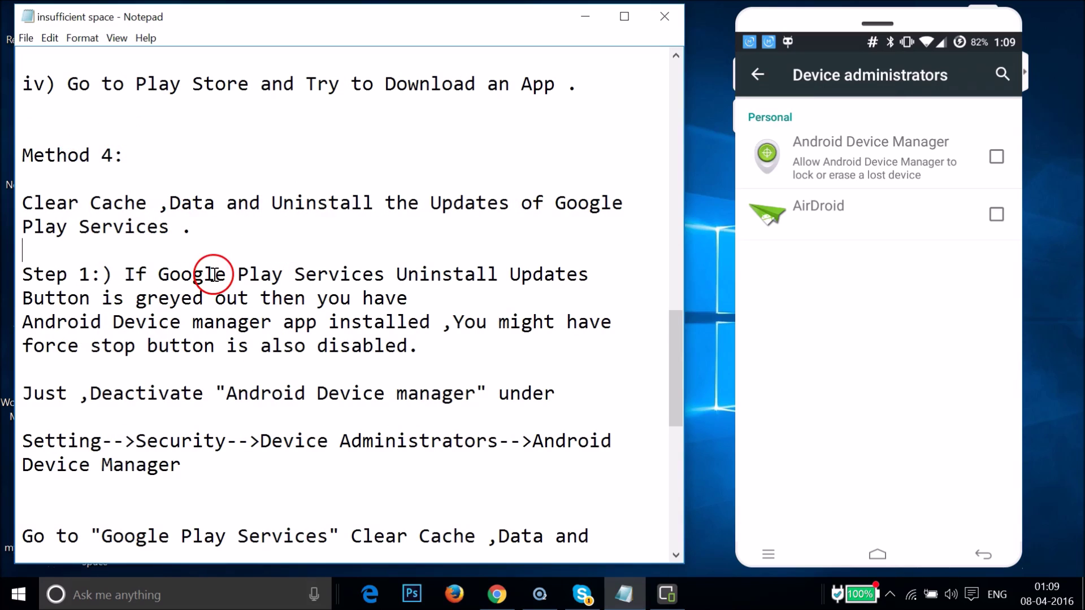
pyautogui.scroll(-5, 296, 271)
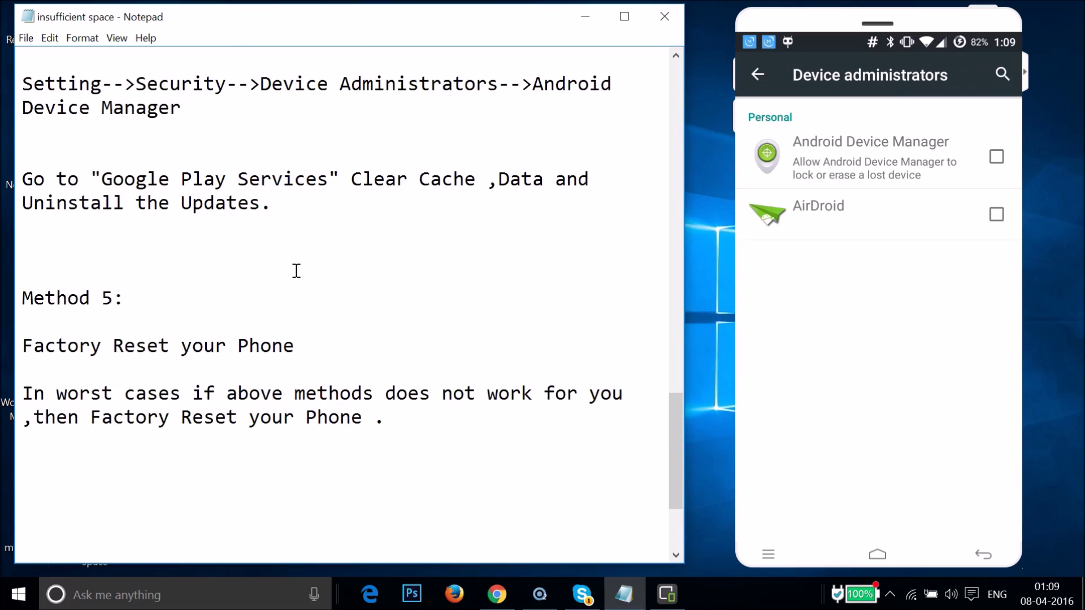
pyautogui.scroll(-2, 296, 271)
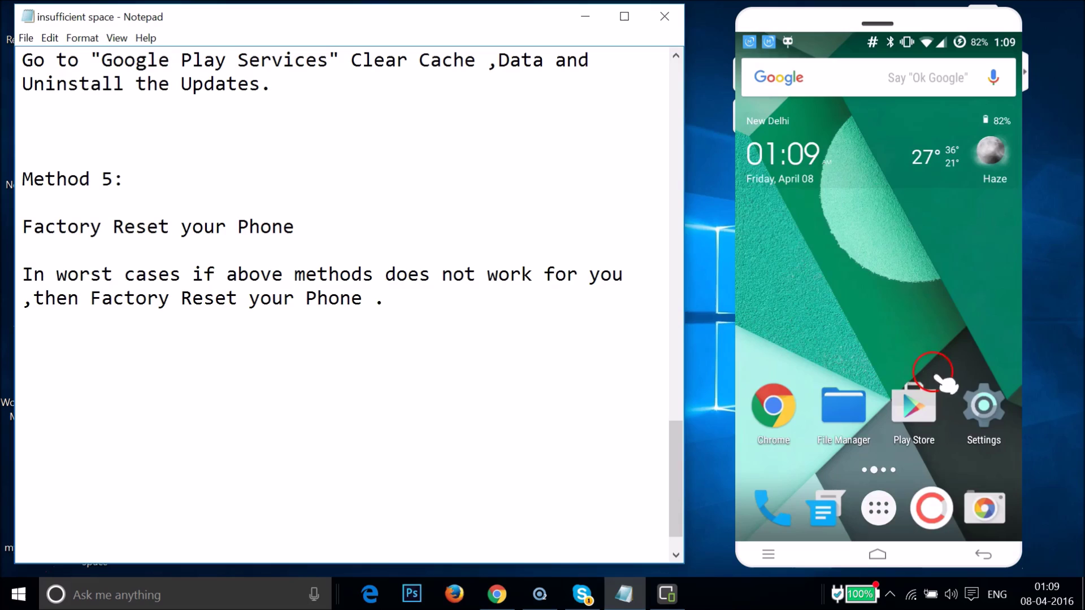
# - Open the Factory data reset page under Backup & reset in the phone's settings
pyautogui.click(986, 406)
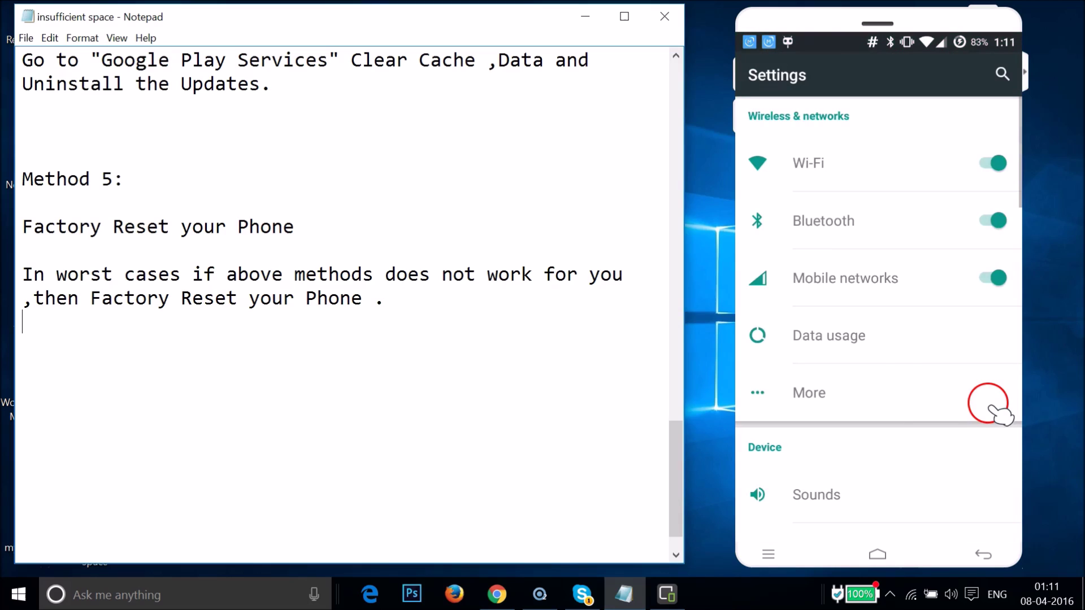
pyautogui.scroll(-3, 895, 394)
pyautogui.scroll(-10, 895, 395)
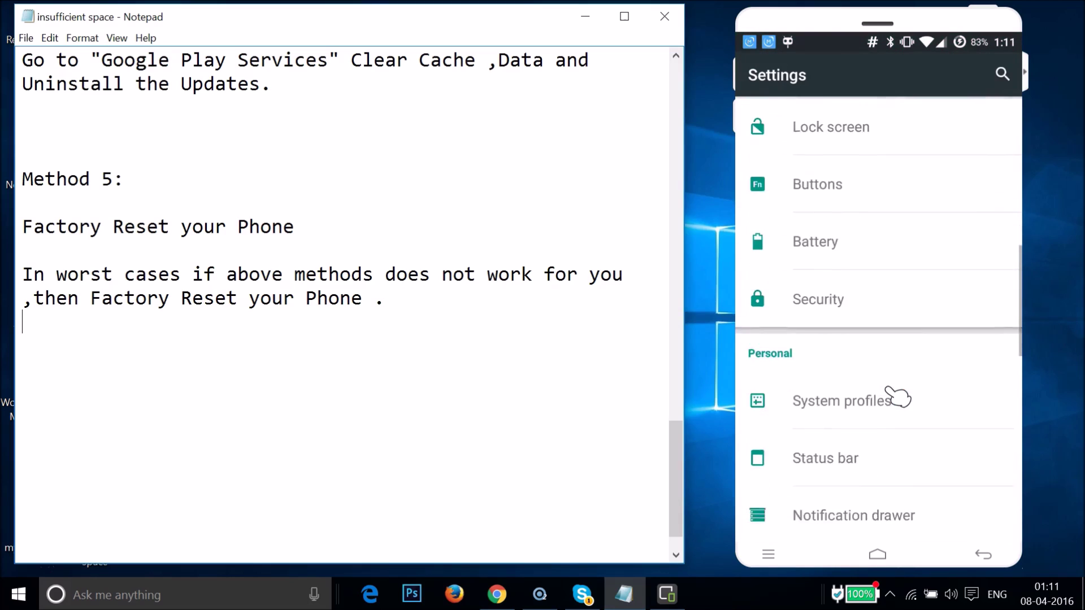
pyautogui.click(842, 332)
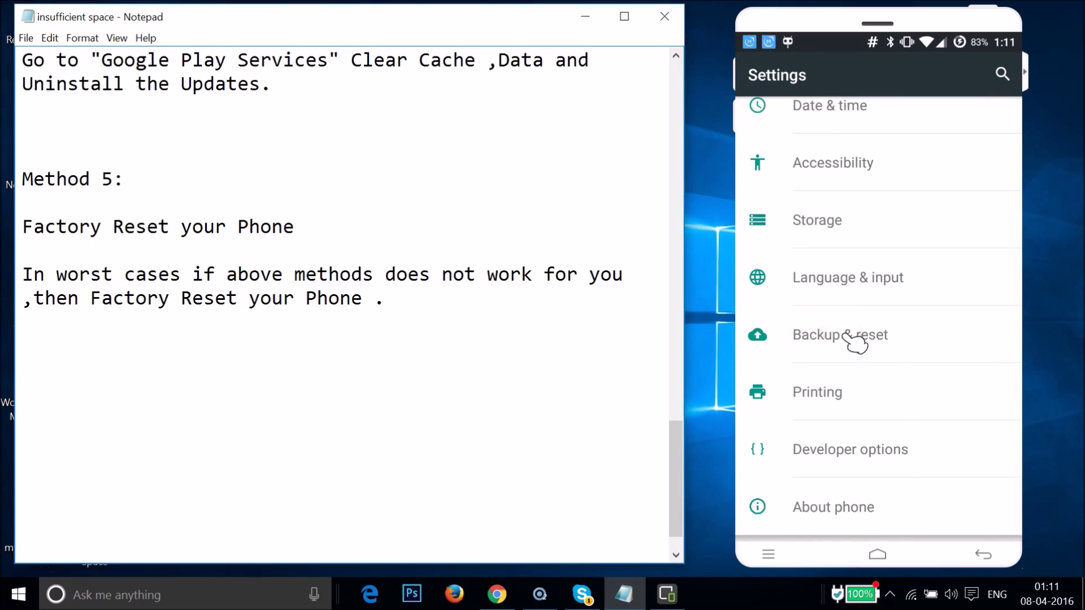
pyautogui.moveTo(847, 371); pyautogui.dragTo(868, 321)
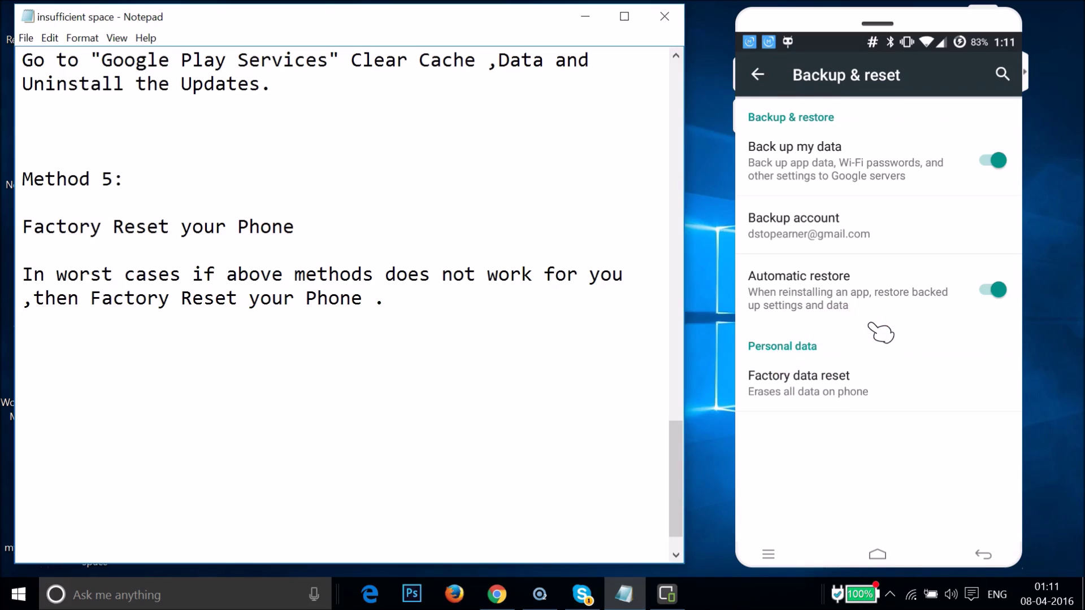
pyautogui.moveTo(847, 342); pyautogui.dragTo(832, 380)
pyautogui.click(833, 382)
pyautogui.moveTo(874, 494); pyautogui.dragTo(892, 470)
# - Bring the notes back to the beginning, showing the error description and Method 1
pyautogui.click(460, 287)
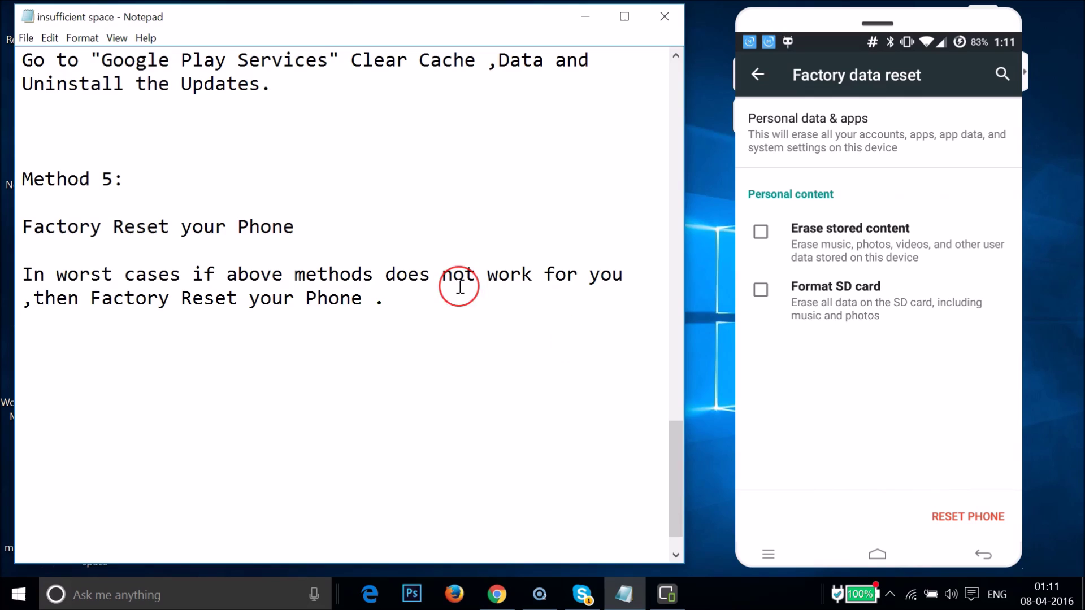
pyautogui.scroll(20, 460, 287)
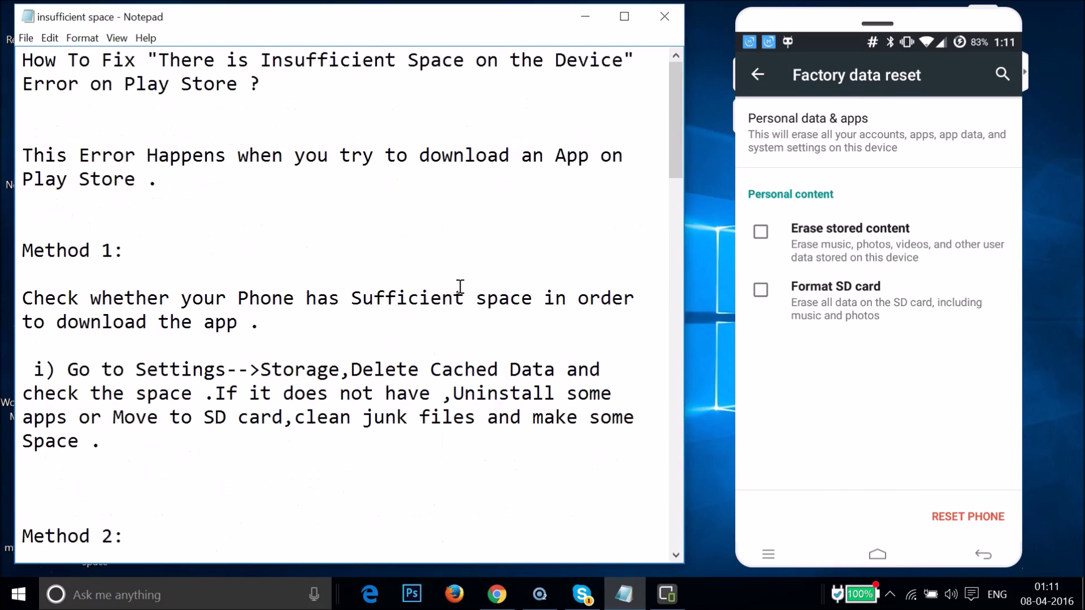
pyautogui.click(417, 219)
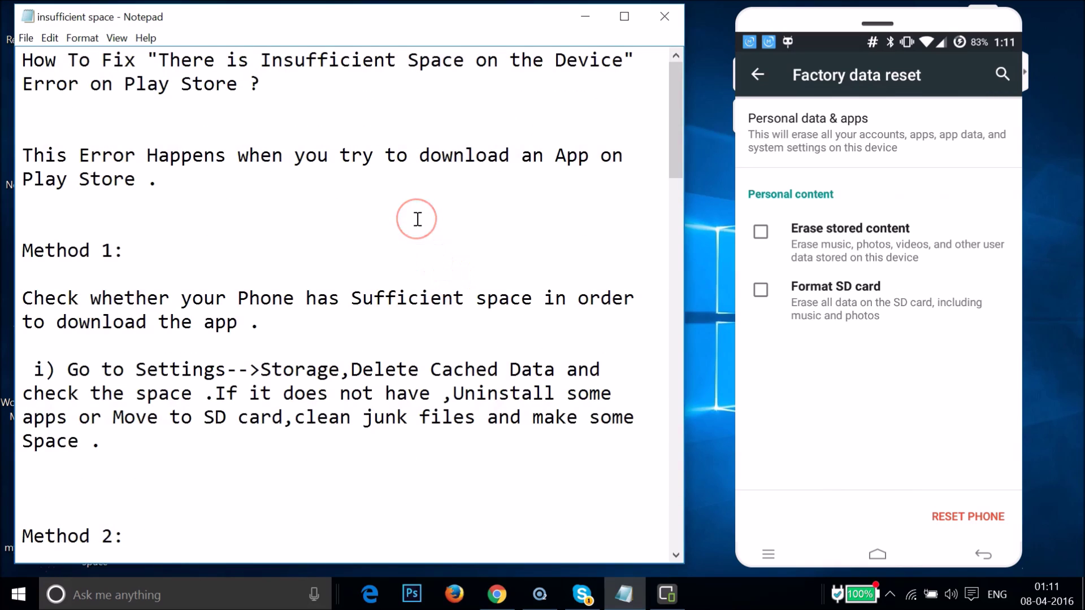